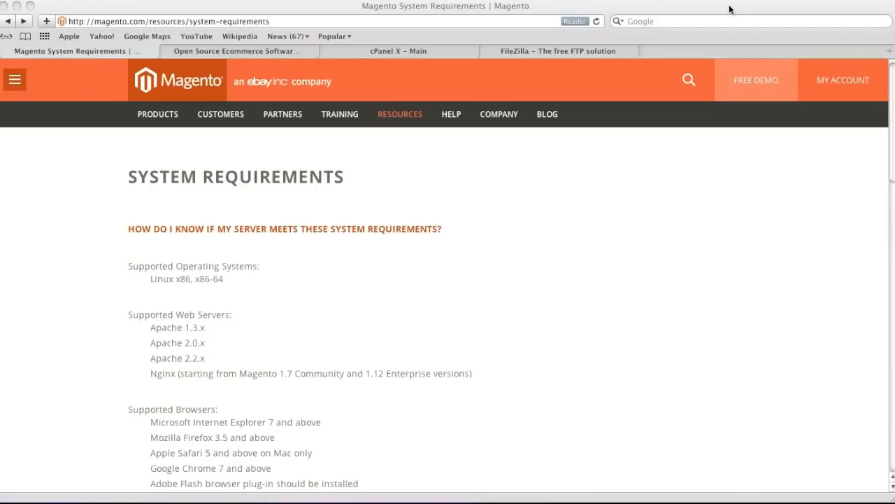
Open the knowledge base article on checking whether the server meets the system requirements and download its magento-check file.
{"action": "scroll", "coordinate": [231, 329], "scroll_direction": "down", "scroll_amount": 2}
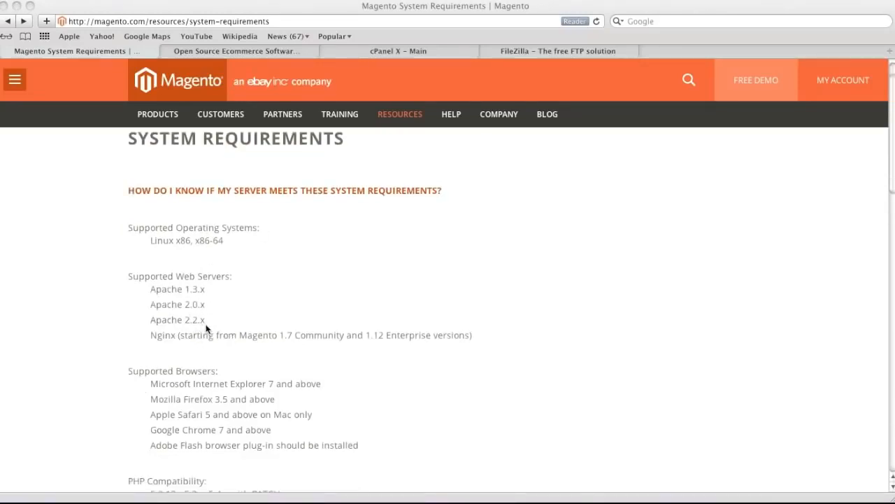
{"action": "scroll", "coordinate": [227, 326], "scroll_direction": "down", "scroll_amount": 5}
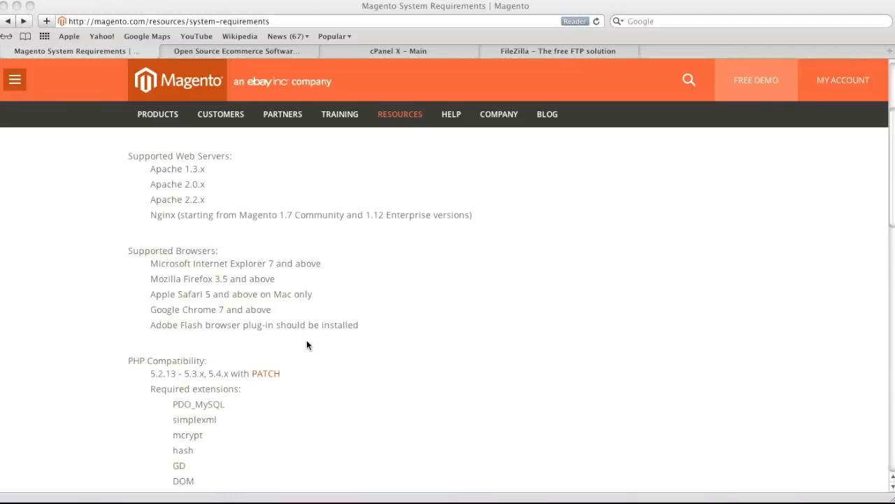
{"action": "scroll", "coordinate": [203, 433], "scroll_direction": "down", "scroll_amount": 3}
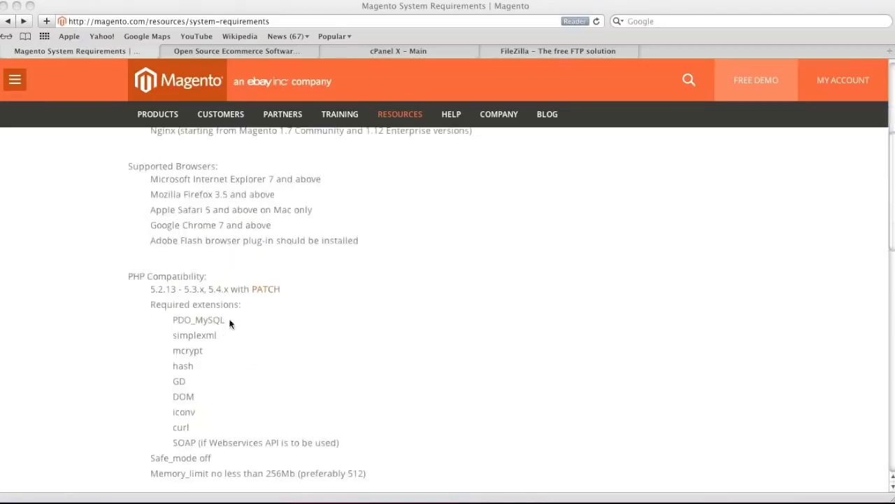
{"action": "scroll", "coordinate": [245, 383], "scroll_direction": "up", "scroll_amount": 9}
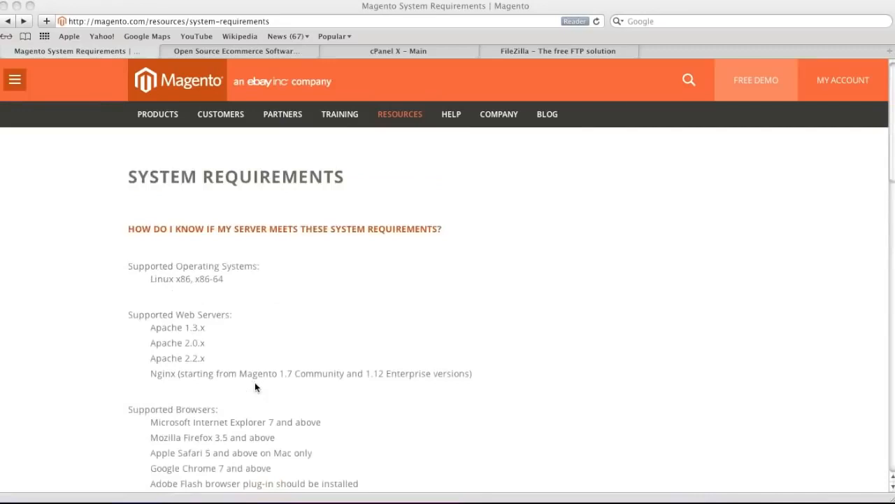
{"action": "left_click", "coordinate": [270, 207]}
{"action": "left_click", "coordinate": [269, 230]}
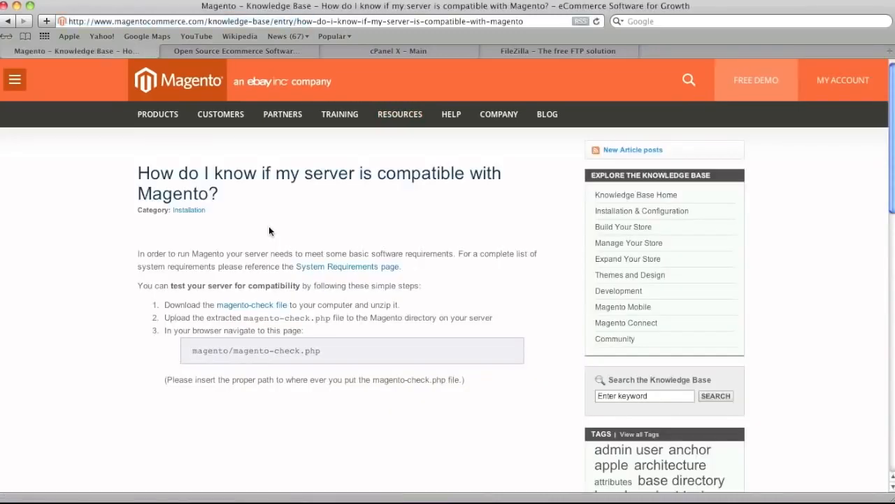
{"action": "left_click", "coordinate": [260, 307]}
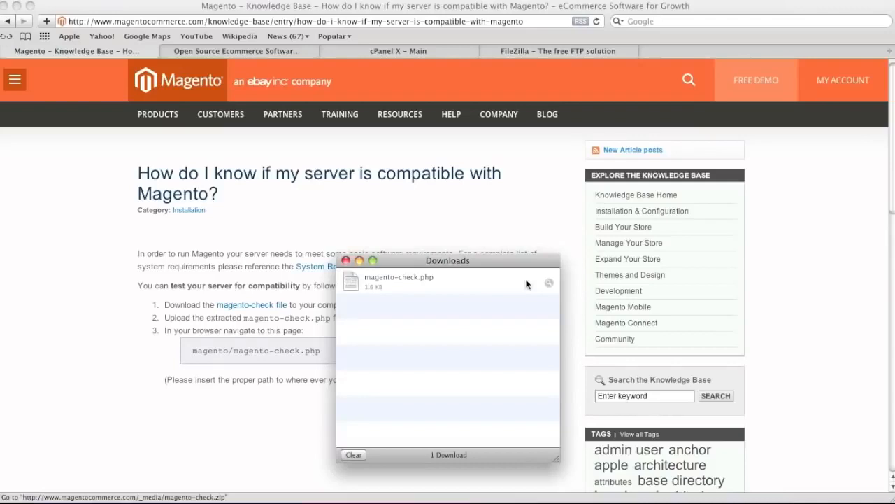
{"action": "left_click", "coordinate": [456, 220]}
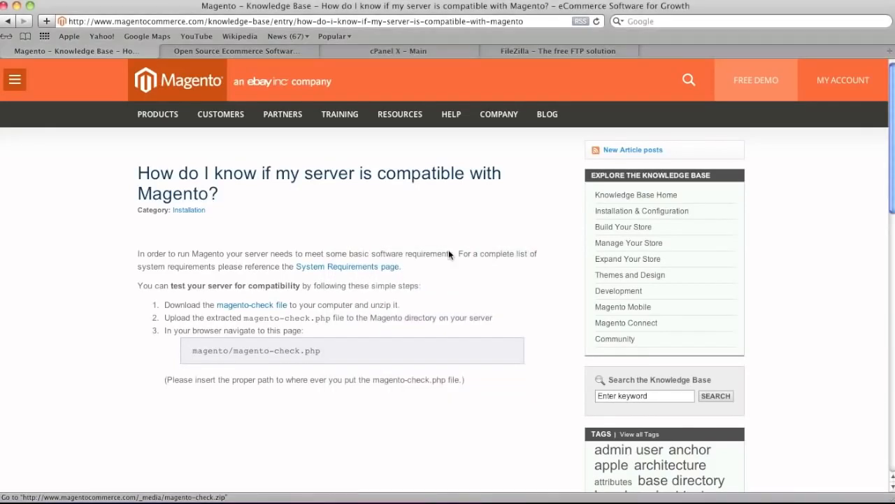
In FileZilla, refresh the file lists, select the magento-check file in local Downloads and open the server's public_html folder.
{"action": "left_click", "coordinate": [403, 54]}
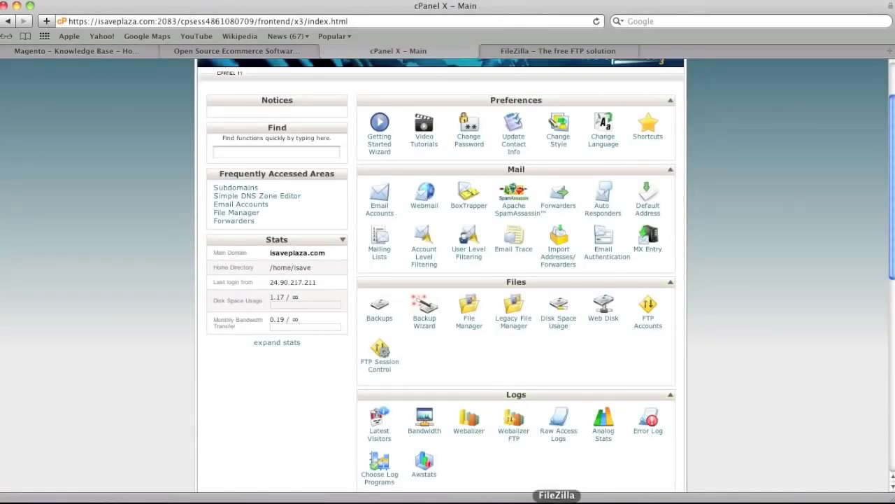
{"action": "left_click", "coordinate": [553, 53]}
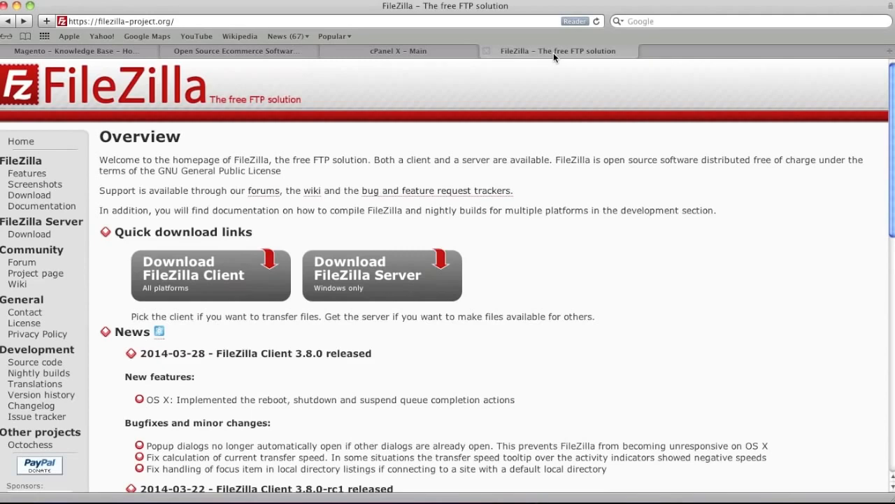
{"action": "left_click", "coordinate": [557, 502]}
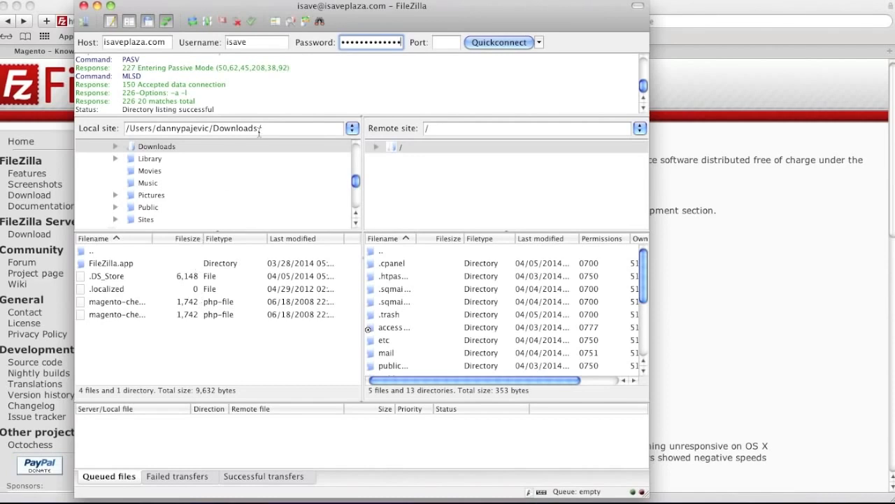
{"action": "left_click", "coordinate": [191, 23]}
{"action": "left_click", "coordinate": [130, 302]}
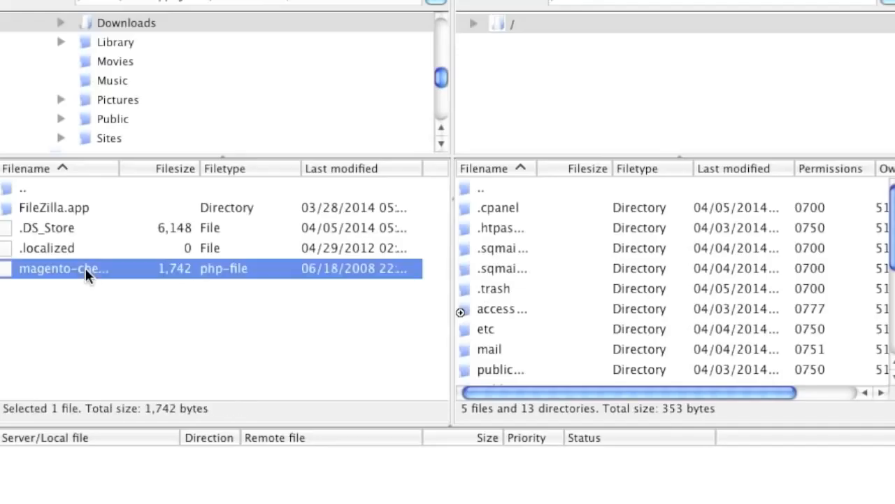
{"action": "scroll", "coordinate": [532, 319], "scroll_direction": "down", "scroll_amount": 5}
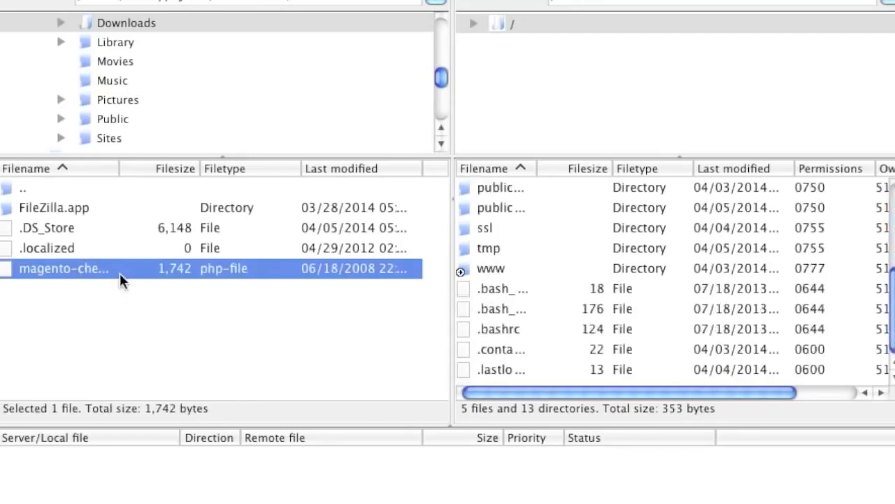
{"action": "double_click", "coordinate": [501, 274]}
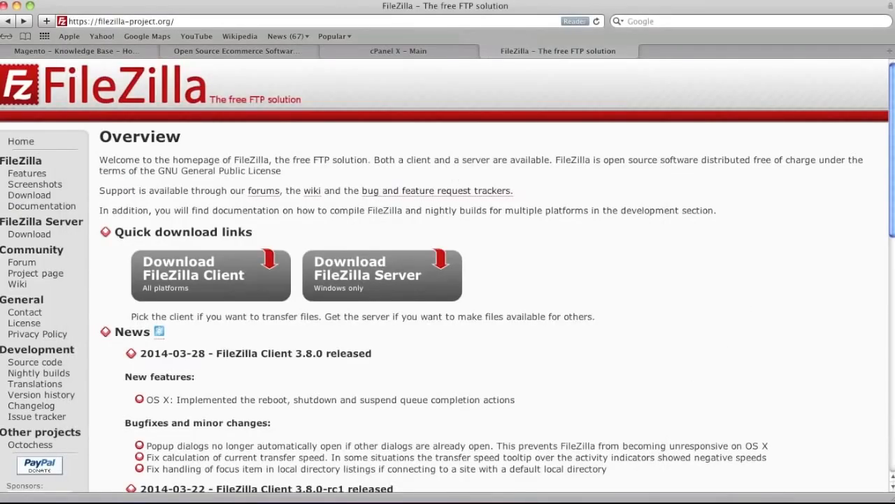
Switch back to Safari and load isaveplaza.com/magento-check.php in a new tab.
{"action": "left_click", "coordinate": [74, 0]}
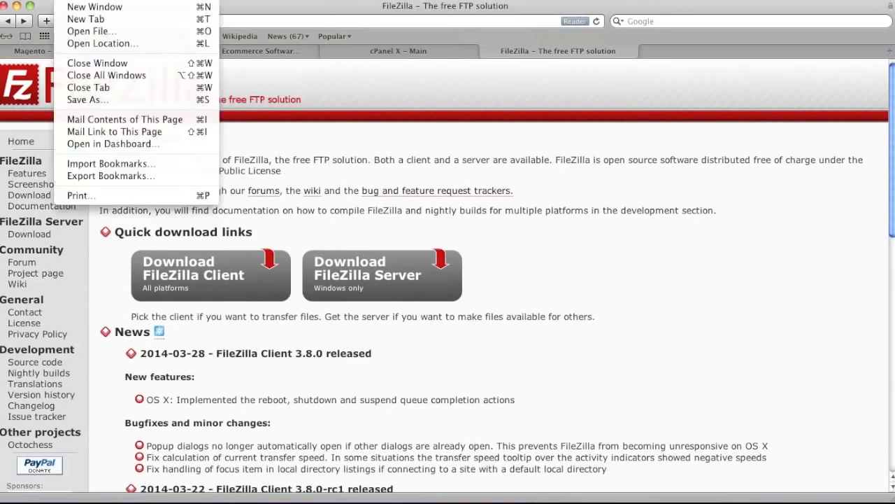
{"action": "left_click", "coordinate": [85, 19]}
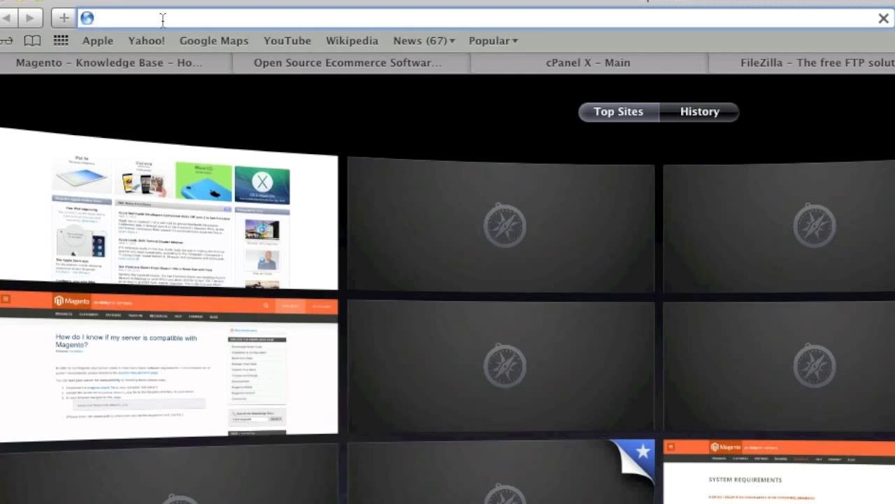
{"action": "type", "text": "isave"}
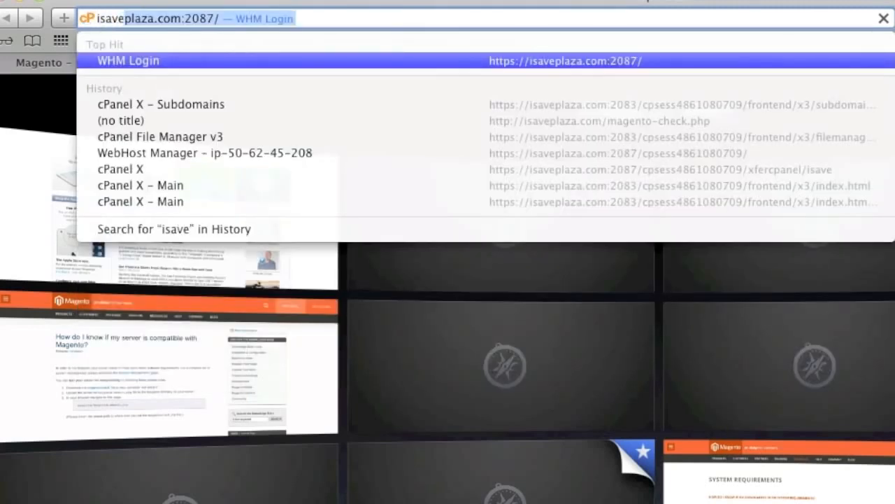
{"action": "key", "text": "Right"}
{"action": "key", "text": "BackSpace"}
{"action": "key", "text": "BackSpace"}
{"action": "key", "text": "BackSpace"}
{"action": "key", "text": "BackSpace"}
{"action": "key", "text": "BackSpace"}
{"action": "key", "text": "BackSpace"}
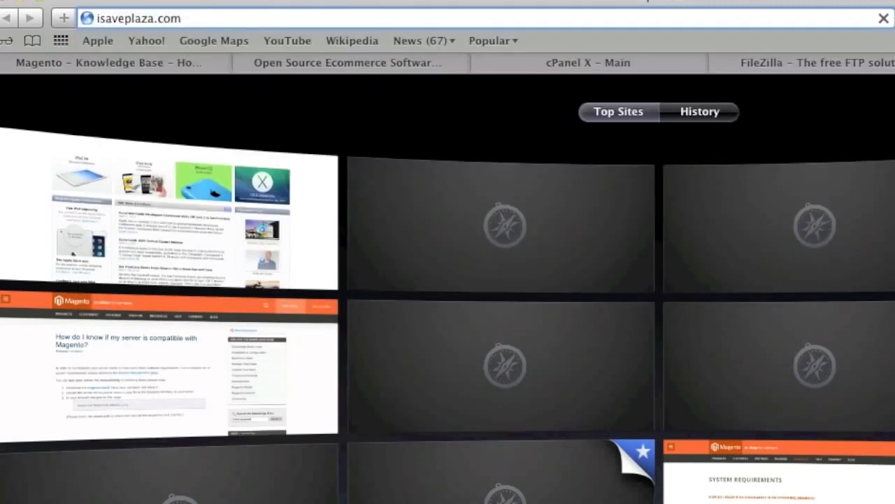
{"action": "type", "text": "/ma"}
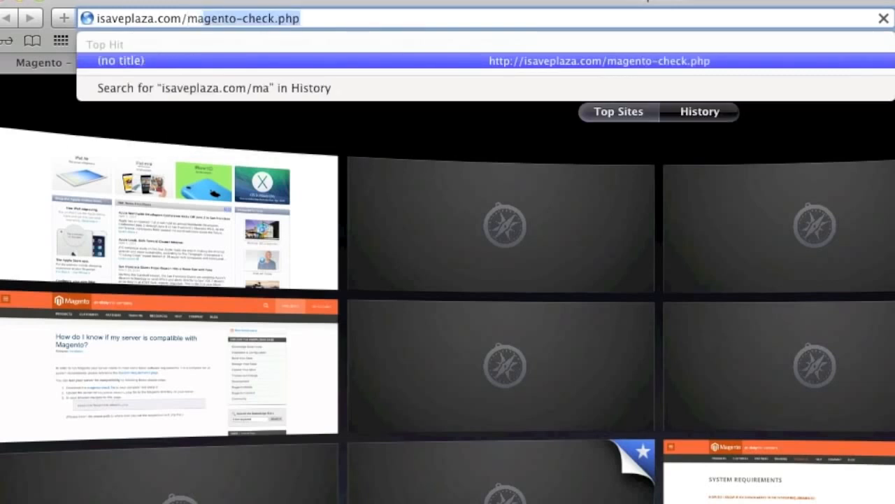
{"action": "key", "text": "Right"}
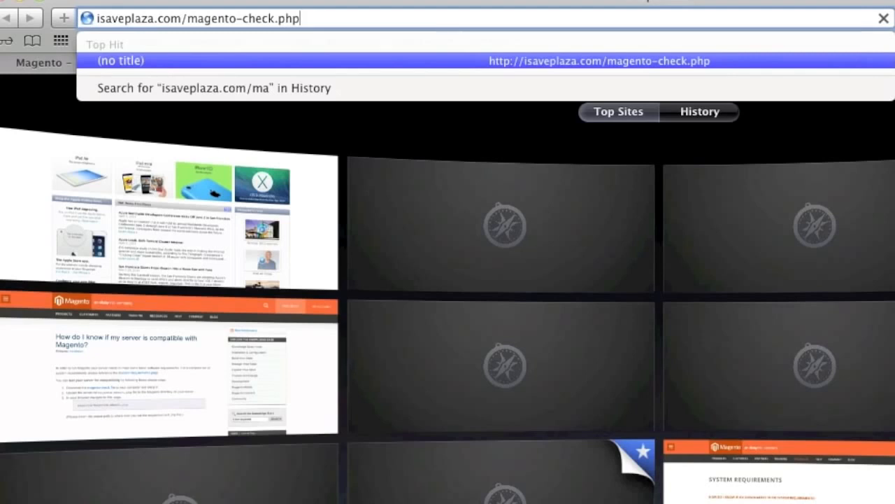
{"action": "key", "text": "Return"}
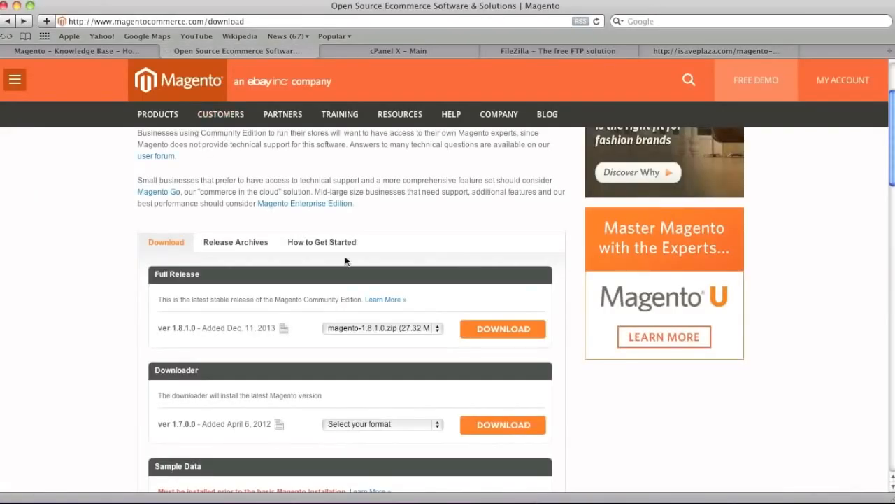
Download the Magento Community Edition 1.8.1.0 full release as magento-1.8.1.0.zip.
{"action": "scroll", "coordinate": [344, 257], "scroll_direction": "down", "scroll_amount": 1}
{"action": "scroll", "coordinate": [346, 256], "scroll_direction": "down", "scroll_amount": 2}
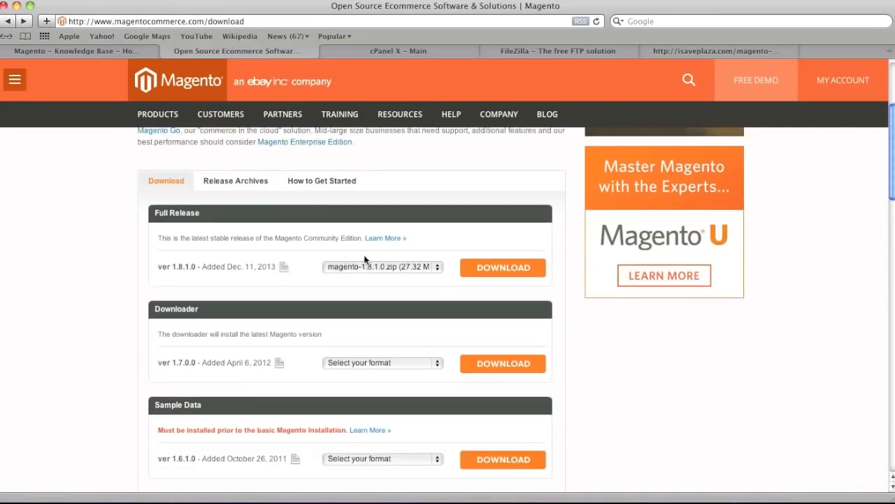
{"action": "left_click", "coordinate": [419, 268]}
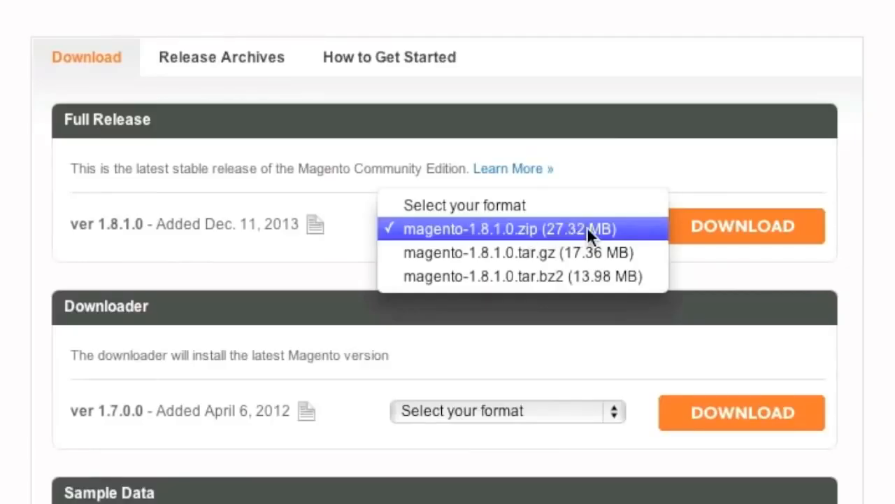
{"action": "left_click", "coordinate": [726, 225]}
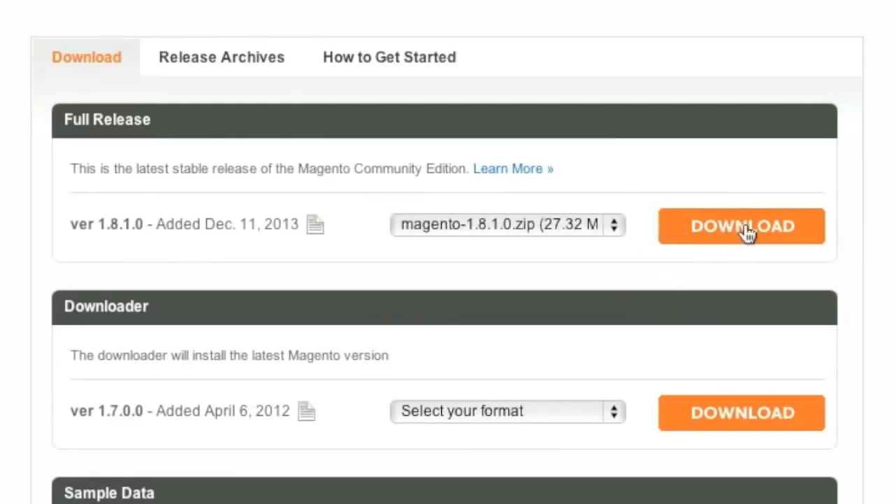
{"action": "left_click", "coordinate": [745, 226]}
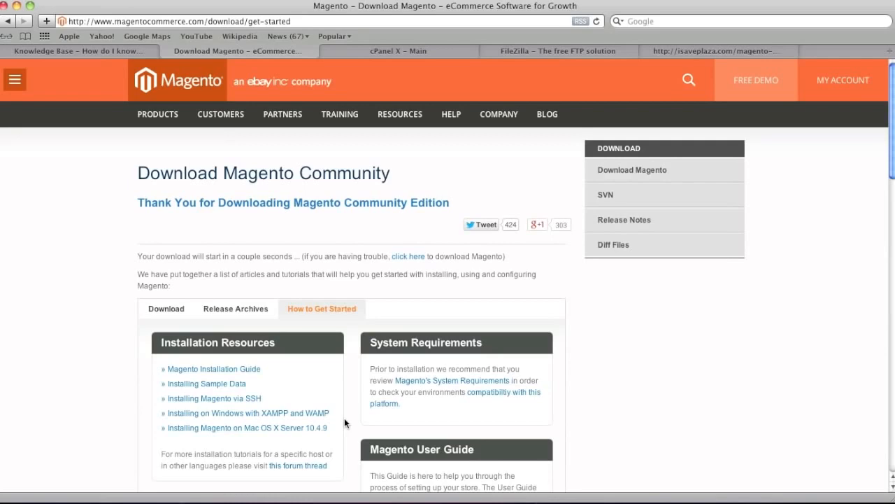
Open the cPanel File Manager for isaveplaza.com at the Web Root (public_html/www) directory.
{"action": "left_click", "coordinate": [382, 51]}
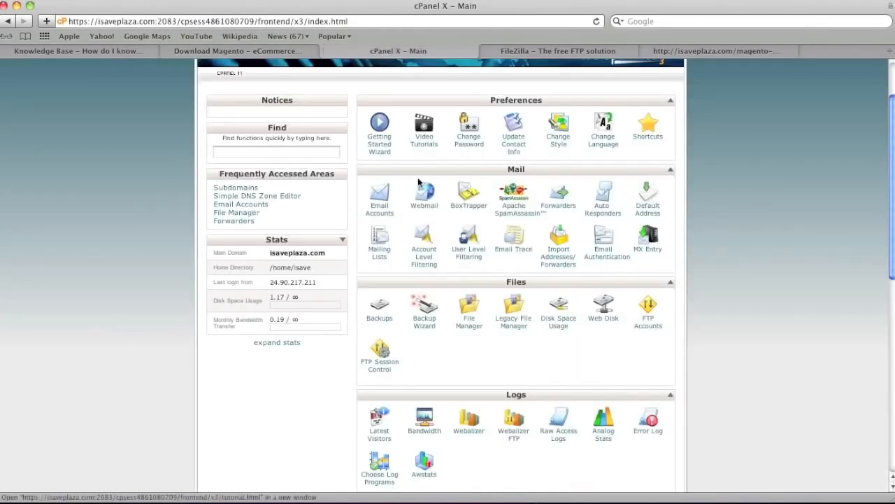
{"action": "left_click", "coordinate": [473, 315]}
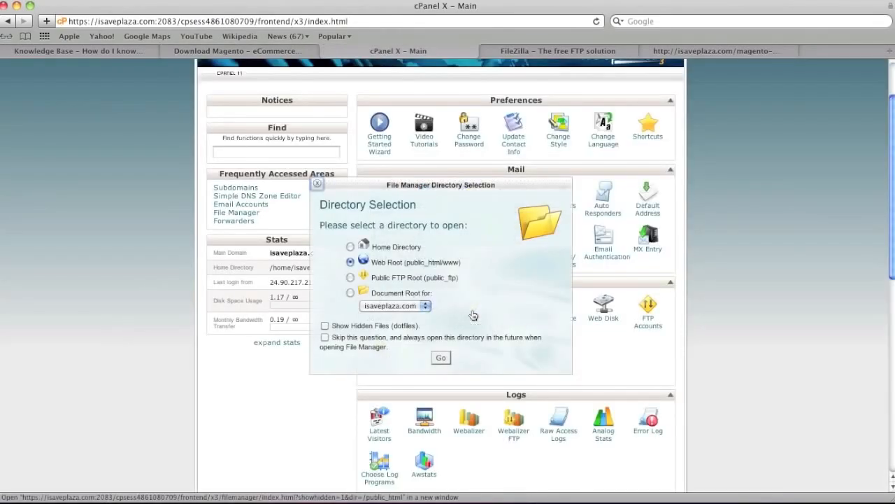
{"action": "left_click", "coordinate": [441, 358]}
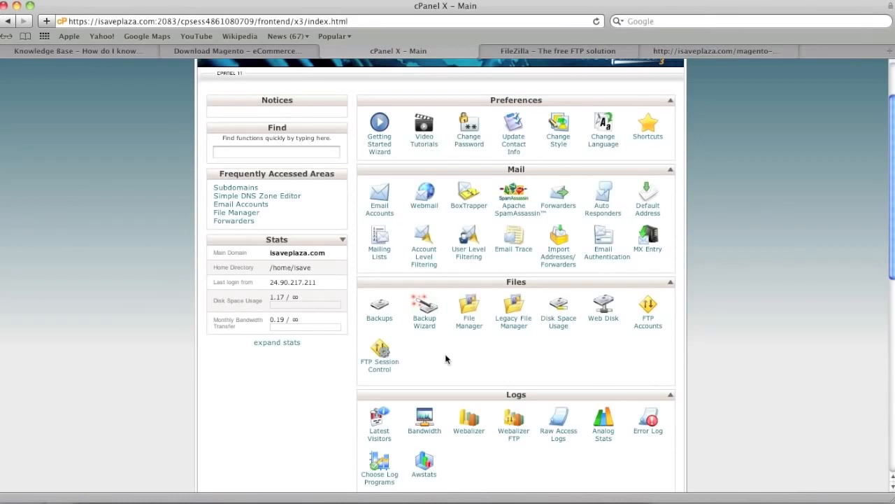
Switch to FileZilla, refresh the file lists and select the magento folder in local Downloads.
{"action": "left_click", "coordinate": [556, 498]}
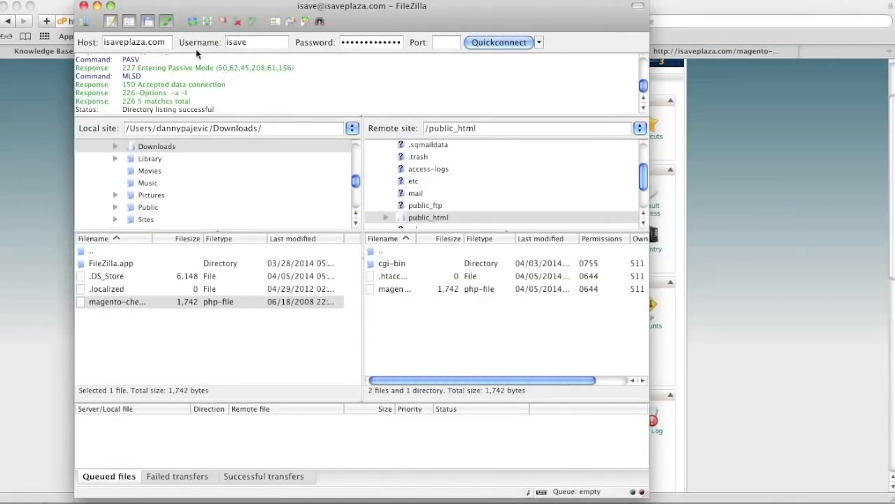
{"action": "left_click", "coordinate": [194, 24]}
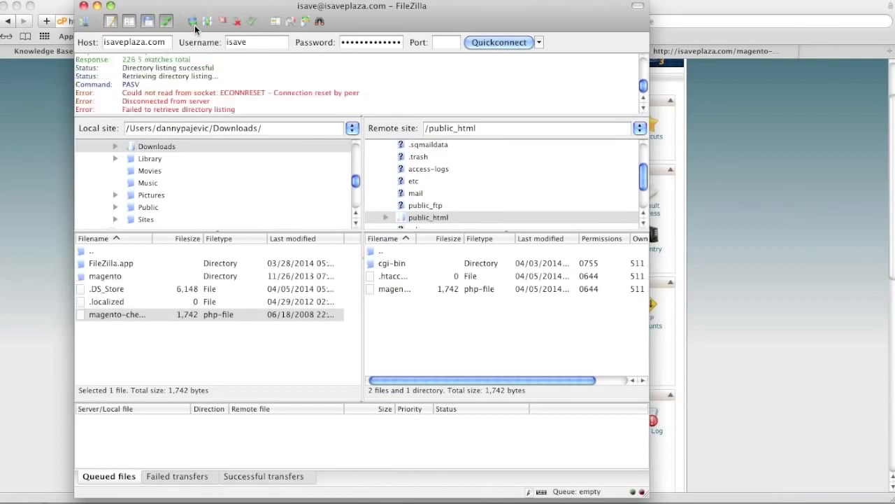
{"action": "left_click", "coordinate": [117, 276]}
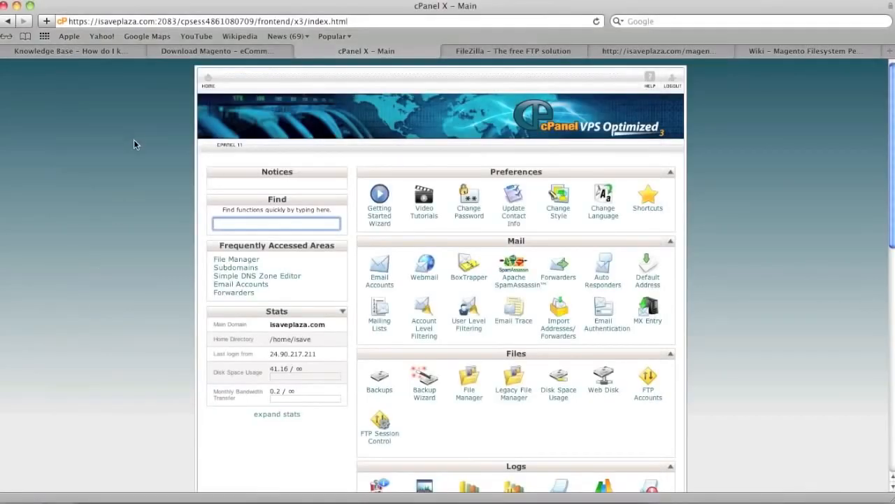
{"action": "left_click_drag", "start_coordinate": [158, 22], "coordinate": [382, 25]}
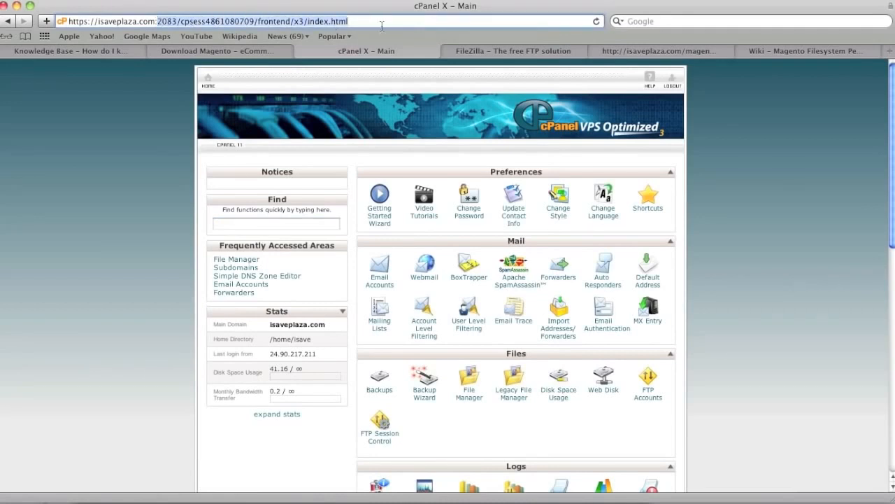
{"action": "key", "text": "BackSpace"}
{"action": "key", "text": "BackSpace"}
{"action": "type", "text": "//isaveplaza.com/"}
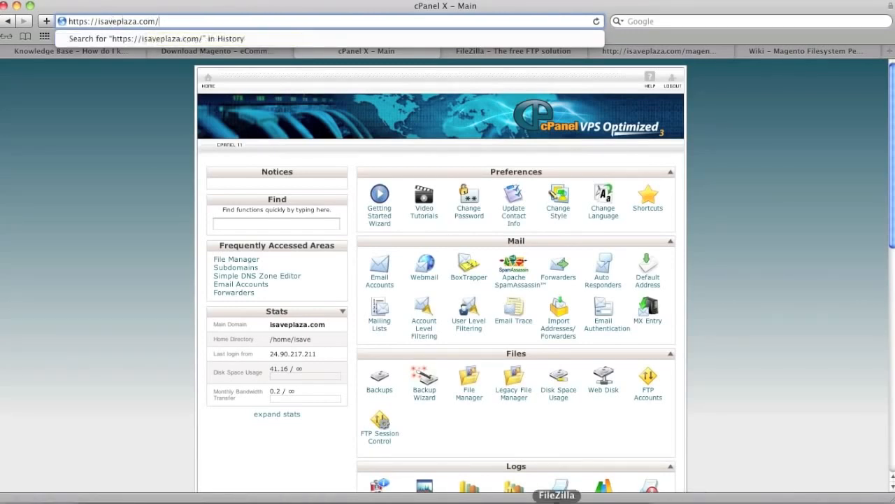
In FileZilla, examine the contents of the local magento folder and return to the Downloads folder.
{"action": "left_click", "coordinate": [557, 501]}
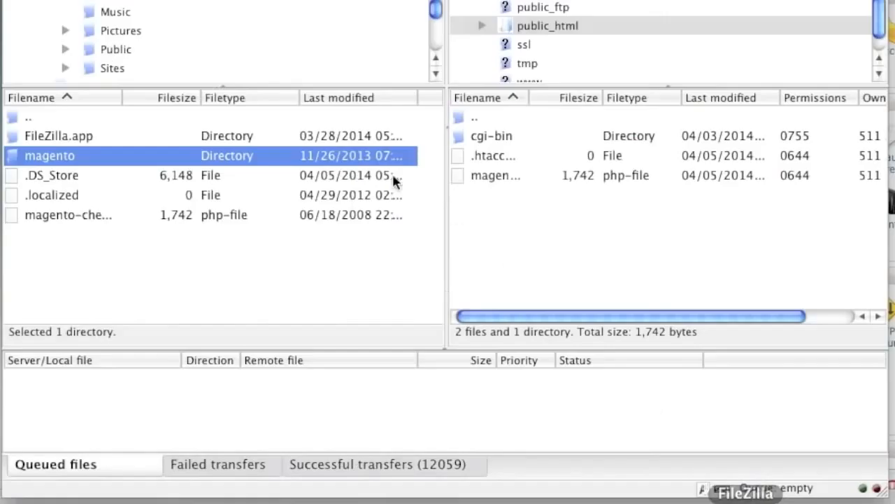
{"action": "double_click", "coordinate": [138, 162]}
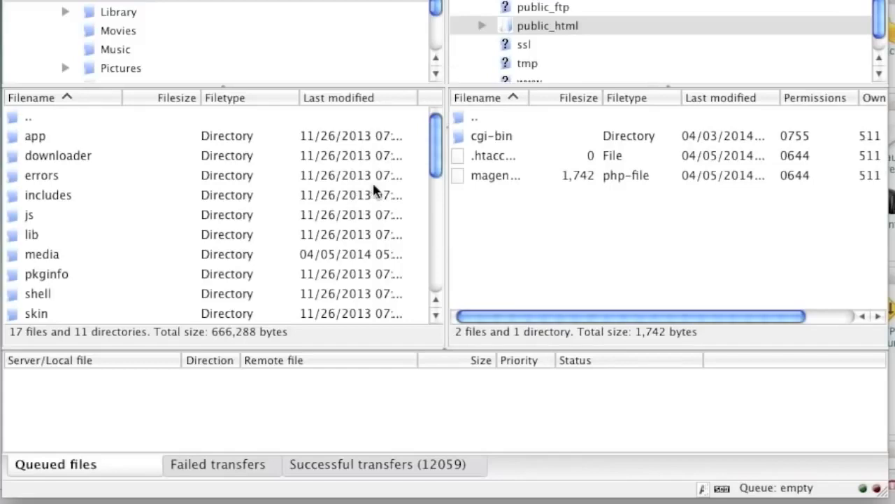
{"action": "double_click", "coordinate": [14, 117]}
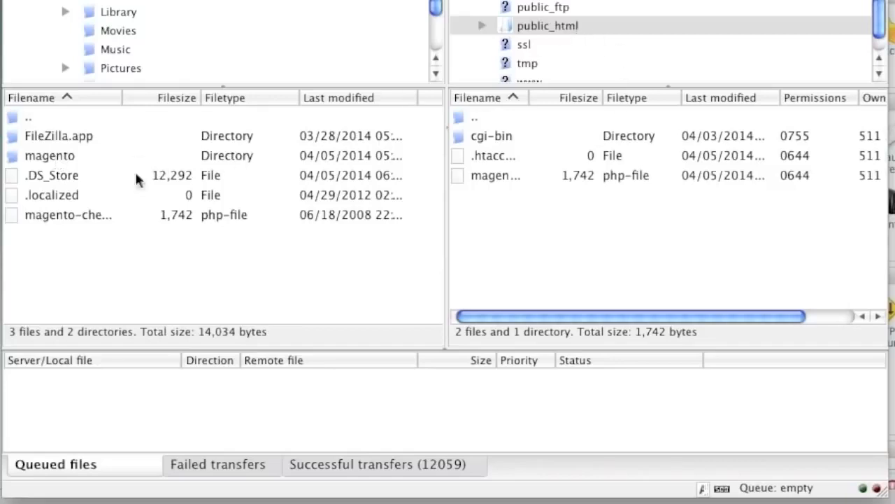
Upload all files and folders inside the local magento folder to the remote public_html directory.
{"action": "double_click", "coordinate": [52, 155]}
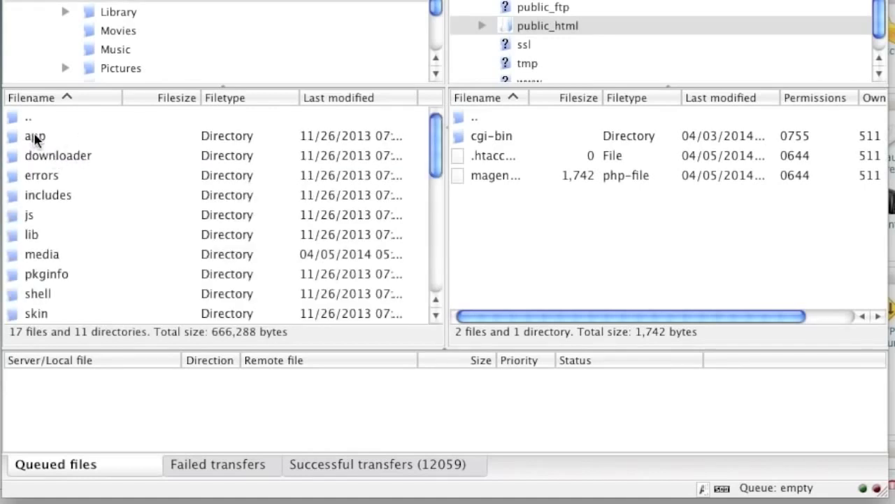
{"action": "left_click_drag", "start_coordinate": [430, 137], "coordinate": [433, 100]}
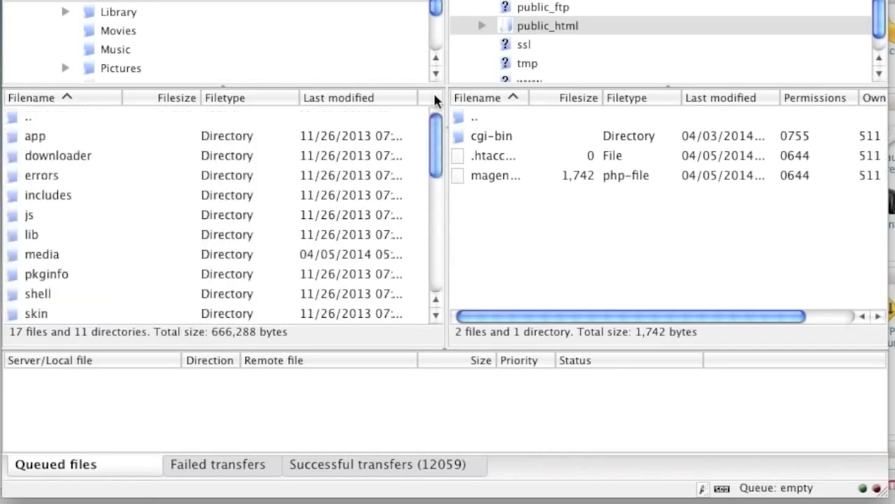
{"action": "left_click", "coordinate": [34, 137]}
{"action": "scroll", "coordinate": [207, 193], "scroll_direction": "down", "scroll_amount": 6}
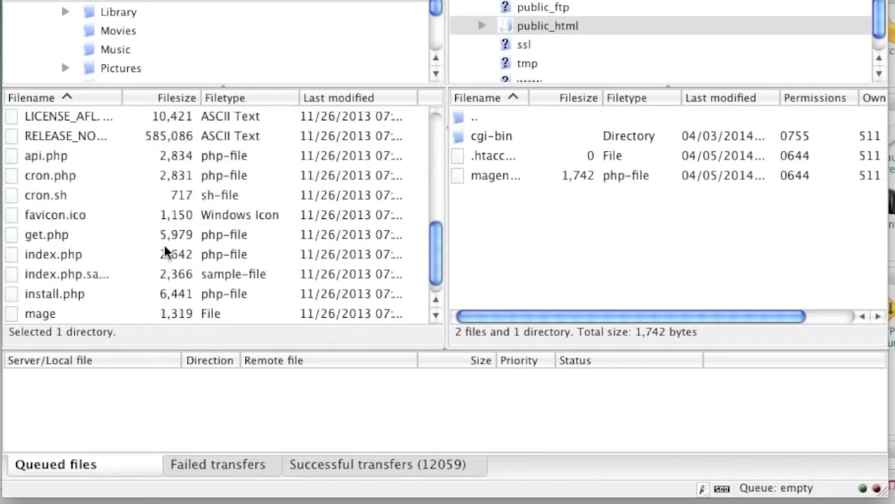
{"action": "scroll", "coordinate": [140, 266], "scroll_direction": "down", "scroll_amount": 1}
{"action": "left_click", "coordinate": [70, 313], "text": "shift"}
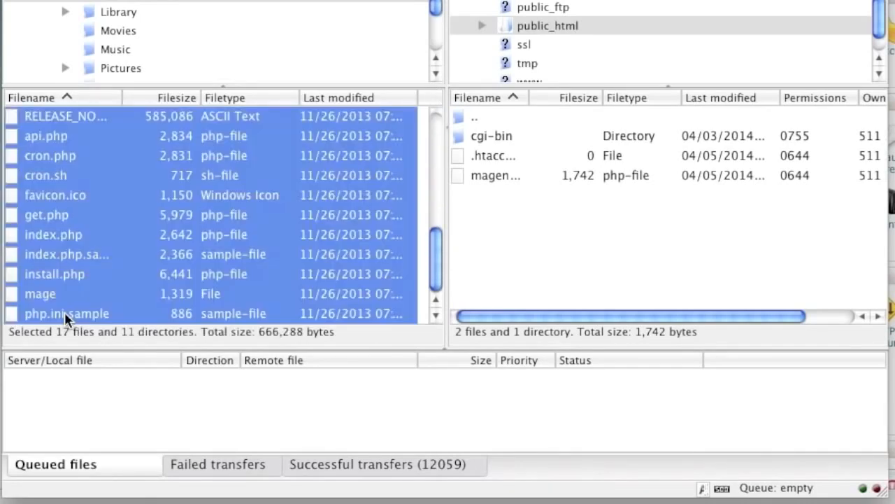
{"action": "right_click", "coordinate": [83, 200]}
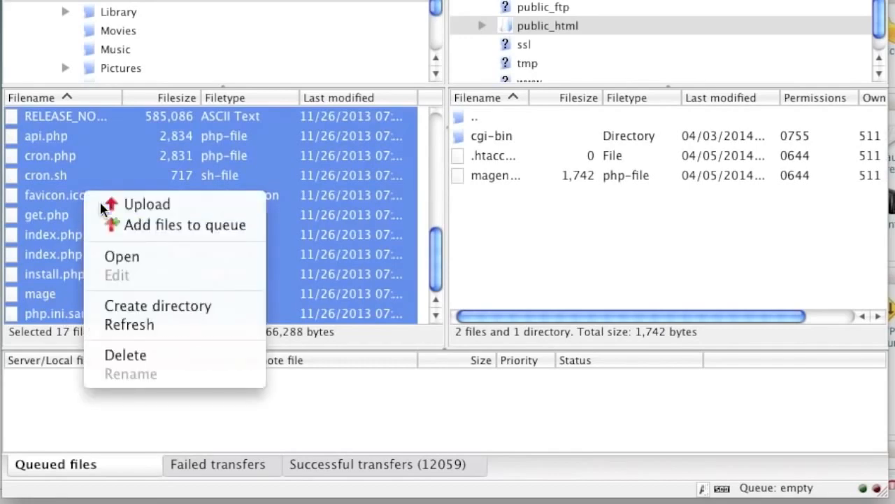
{"action": "left_click", "coordinate": [101, 203]}
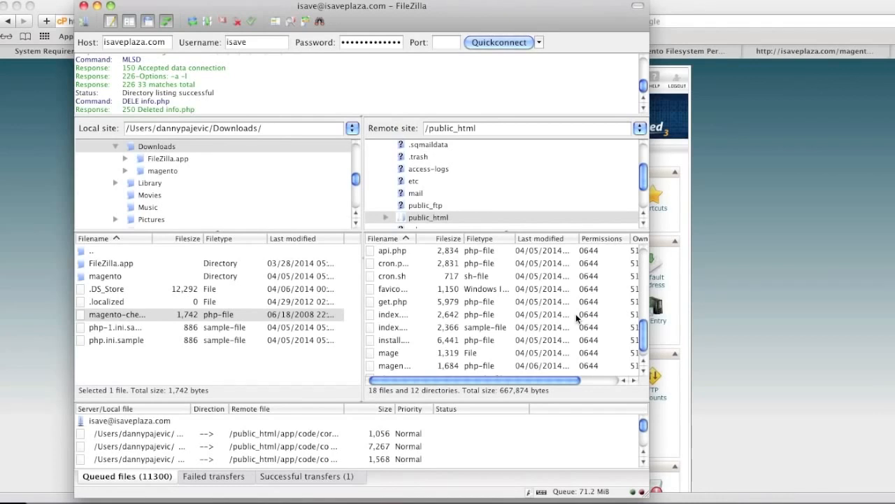
Switch to the cPanel page in Safari and open MySQL Databases.
{"action": "left_click", "coordinate": [781, 264]}
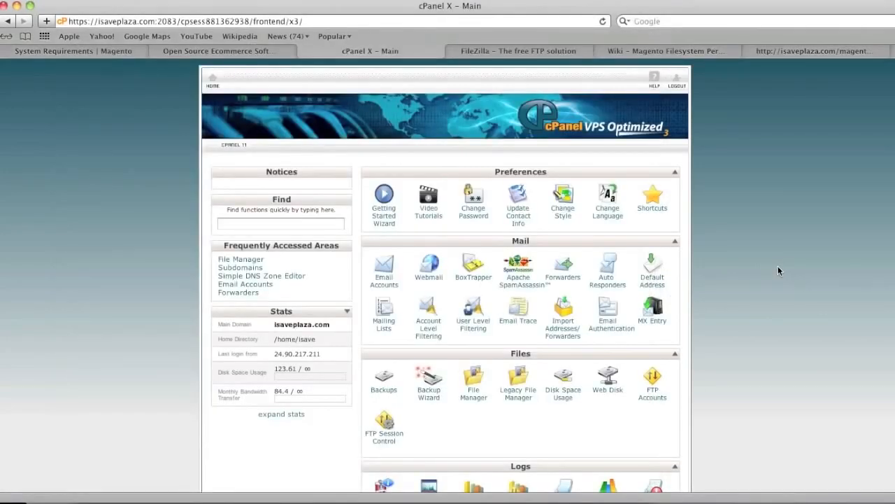
{"action": "scroll", "coordinate": [778, 270], "scroll_direction": "down", "scroll_amount": 3}
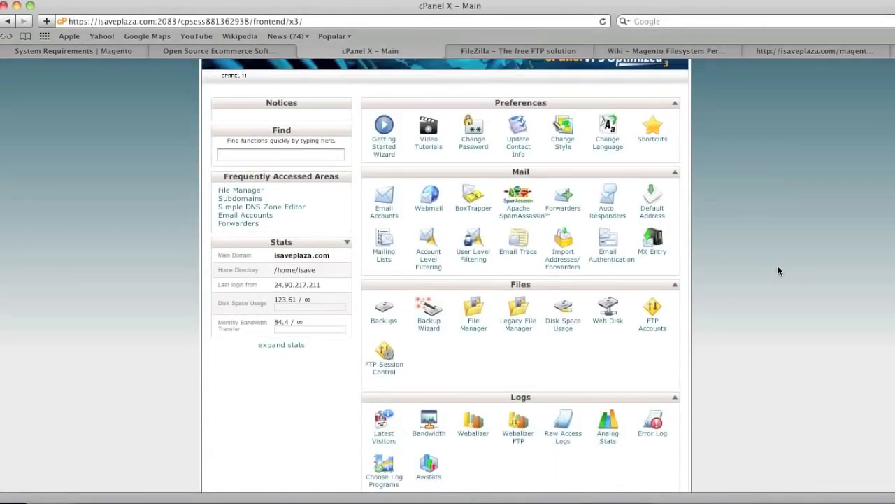
{"action": "scroll", "coordinate": [779, 270], "scroll_direction": "down", "scroll_amount": 3}
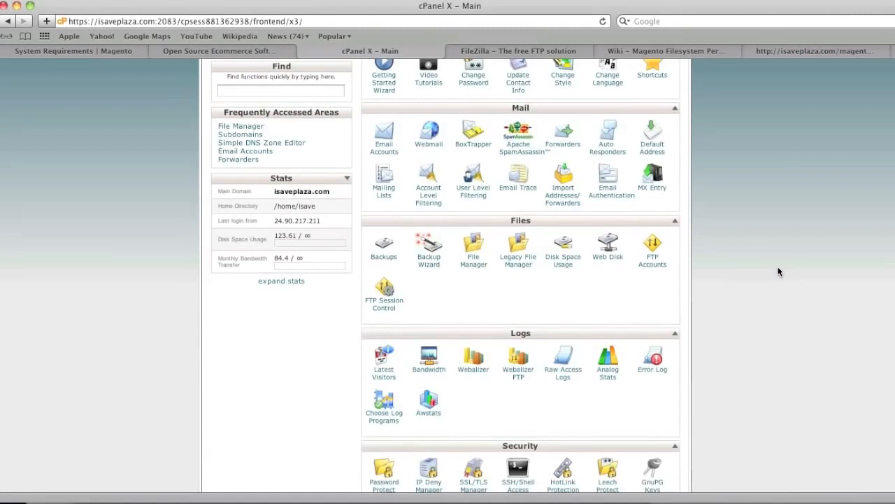
{"action": "scroll", "coordinate": [780, 271], "scroll_direction": "down", "scroll_amount": 3}
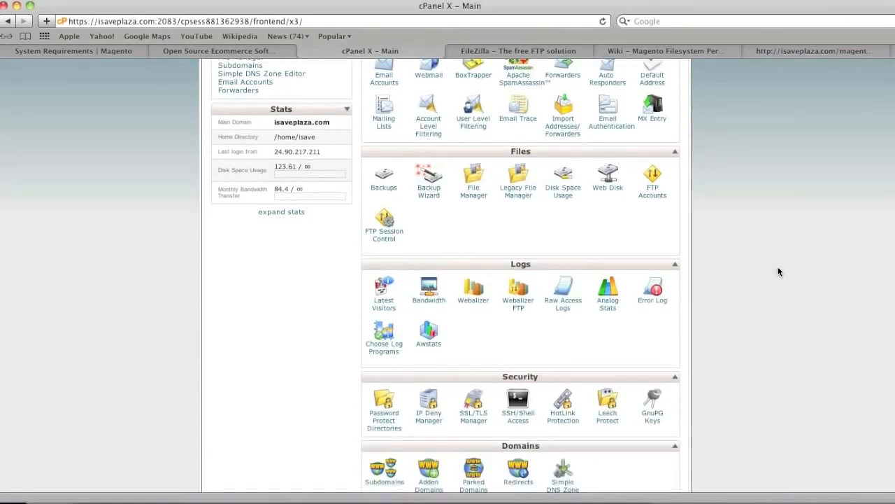
{"action": "scroll", "coordinate": [779, 272], "scroll_direction": "down", "scroll_amount": 3}
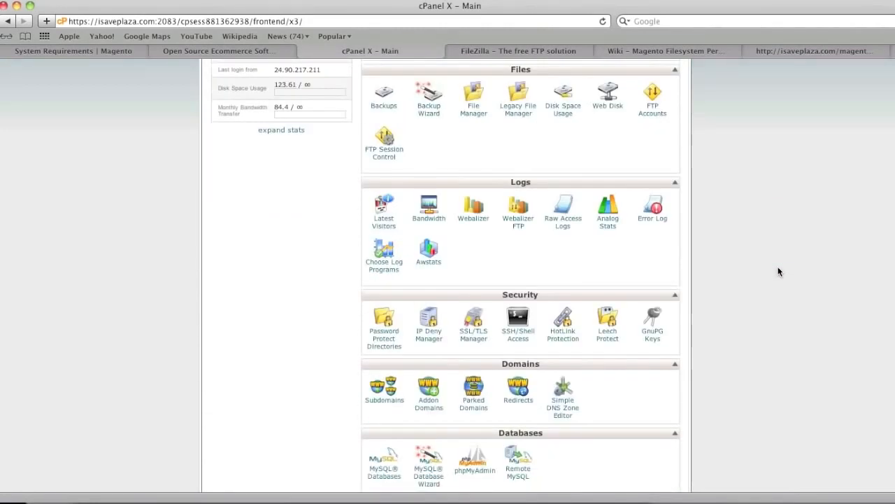
{"action": "scroll", "coordinate": [779, 272], "scroll_direction": "down", "scroll_amount": 1}
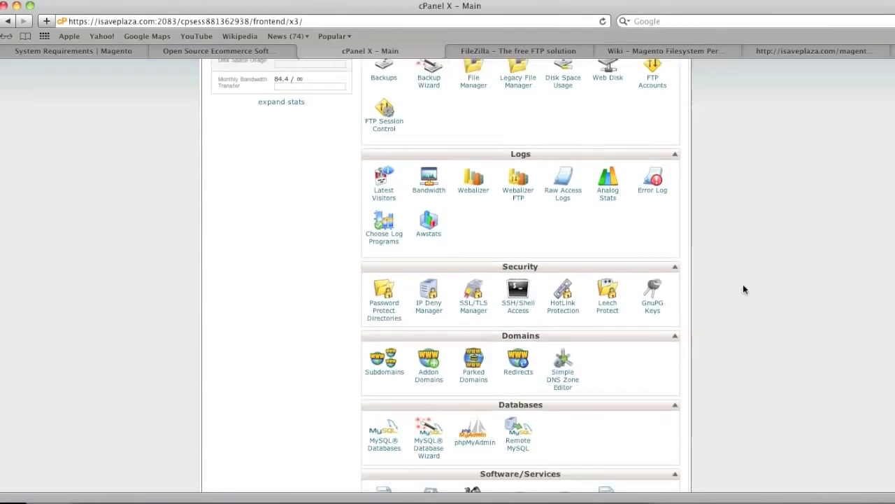
{"action": "left_click", "coordinate": [390, 448]}
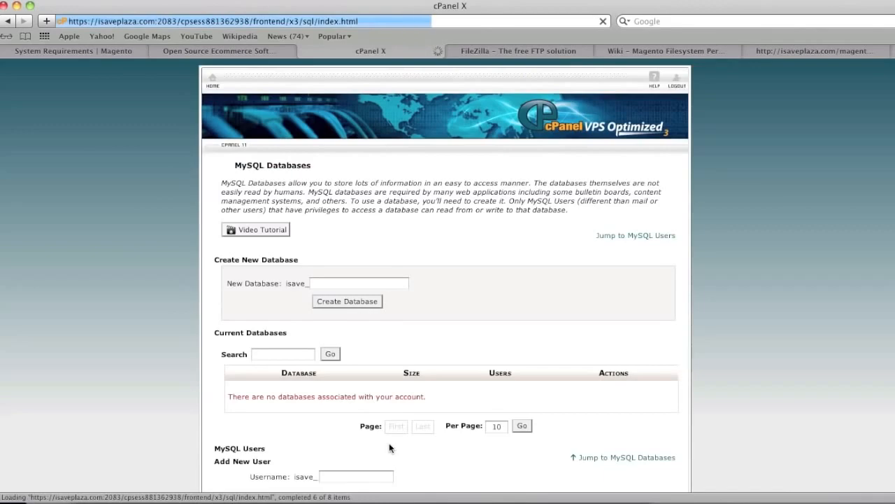
Create a new database named mystore with the isave_ prefix and return to the MySQL Databases page.
{"action": "left_click", "coordinate": [371, 283]}
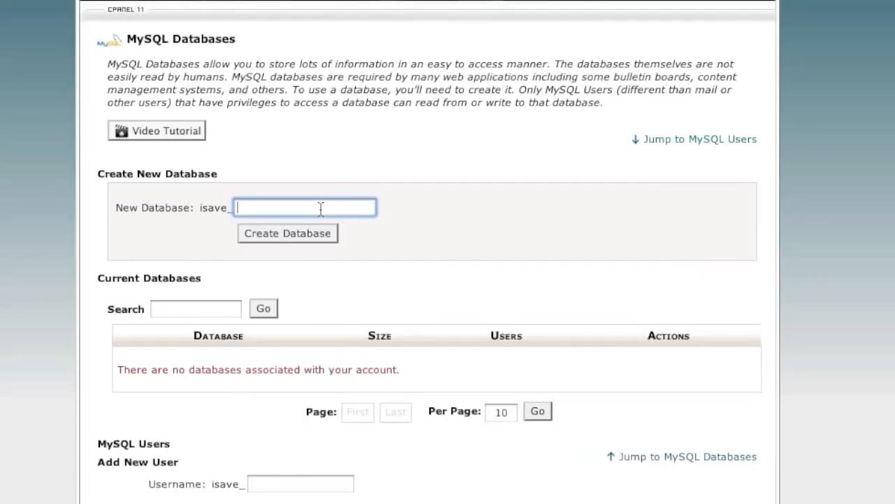
{"action": "type", "text": "mystore"}
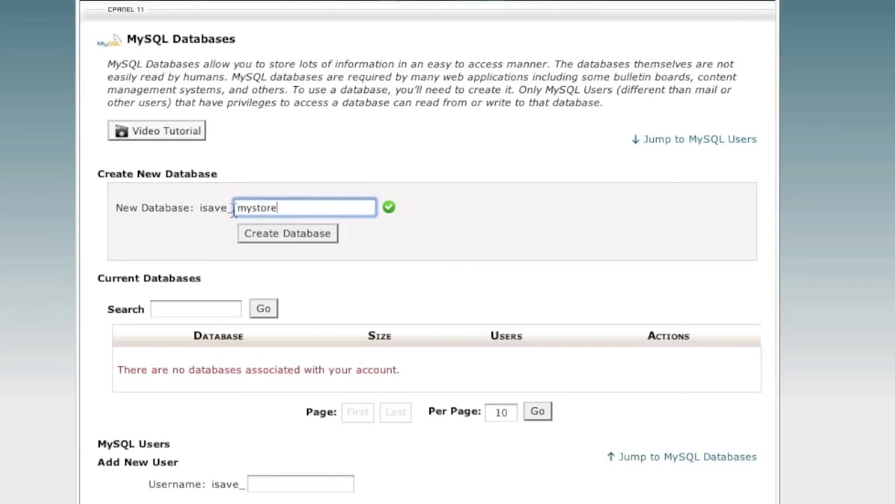
{"action": "left_click", "coordinate": [286, 232]}
{"action": "left_click", "coordinate": [456, 129]}
Create a MySQL user named admin with the isave_ prefix, entering and repeating the account password, and return to the databases page.
{"action": "scroll", "coordinate": [439, 261], "scroll_direction": "down", "scroll_amount": 4}
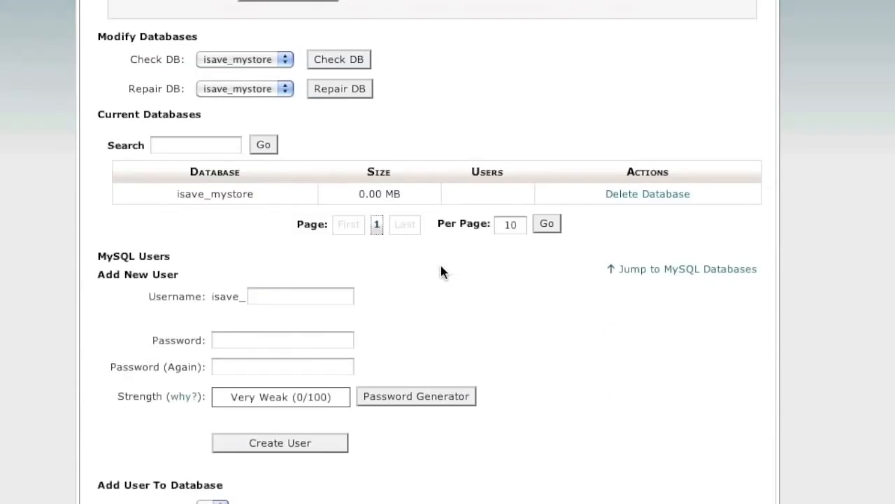
{"action": "left_click", "coordinate": [296, 295]}
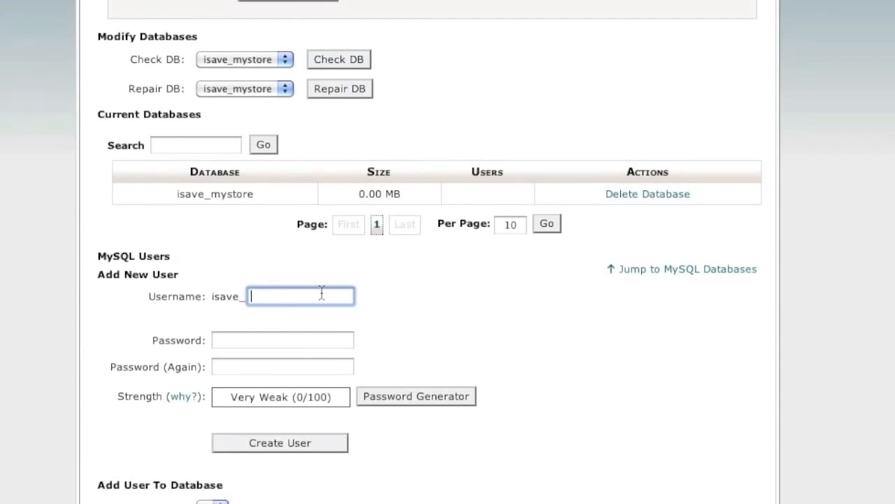
{"action": "type", "text": "admin"}
{"action": "left_click", "coordinate": [244, 339]}
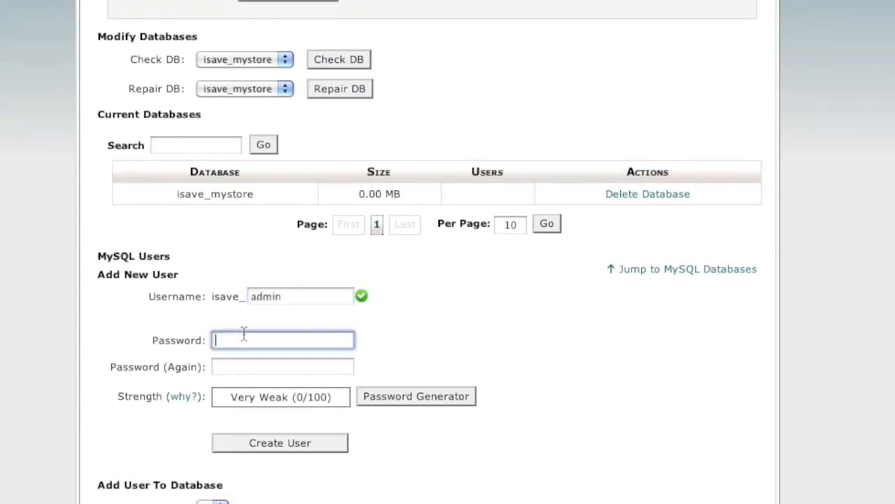
{"action": "type", "text": "passw"}
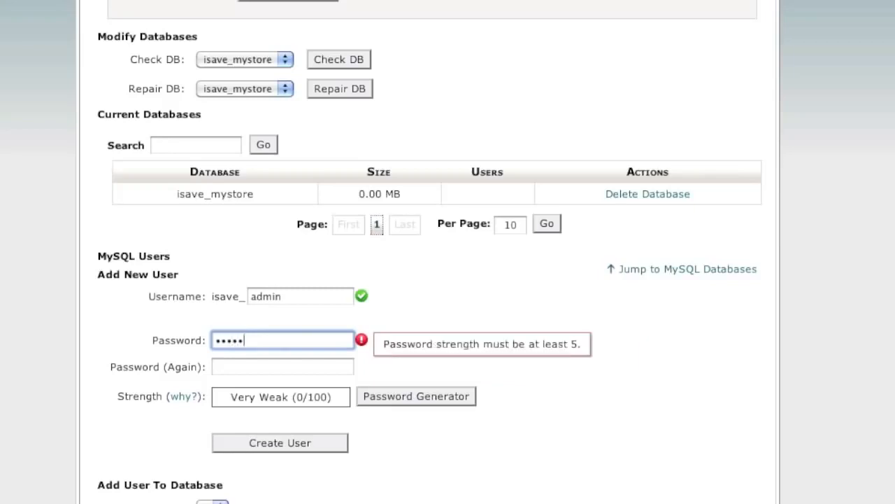
{"action": "key", "text": "BackSpace"}
{"action": "key", "text": "BackSpace"}
{"action": "key", "text": "BackSpace"}
{"action": "key", "text": "BackSpace"}
{"action": "key", "text": "BackSpace"}
{"action": "type", "text": "passwd"}
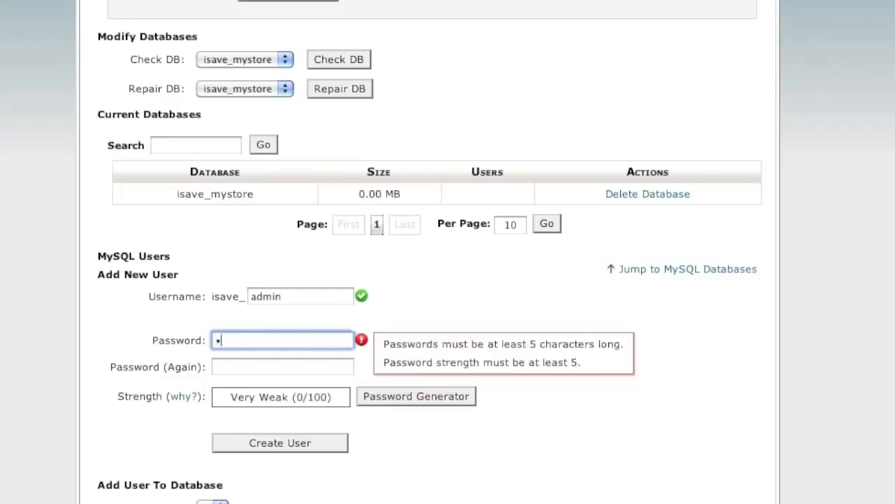
{"action": "key", "text": "Tab"}
{"action": "type", "text": "passwd"}
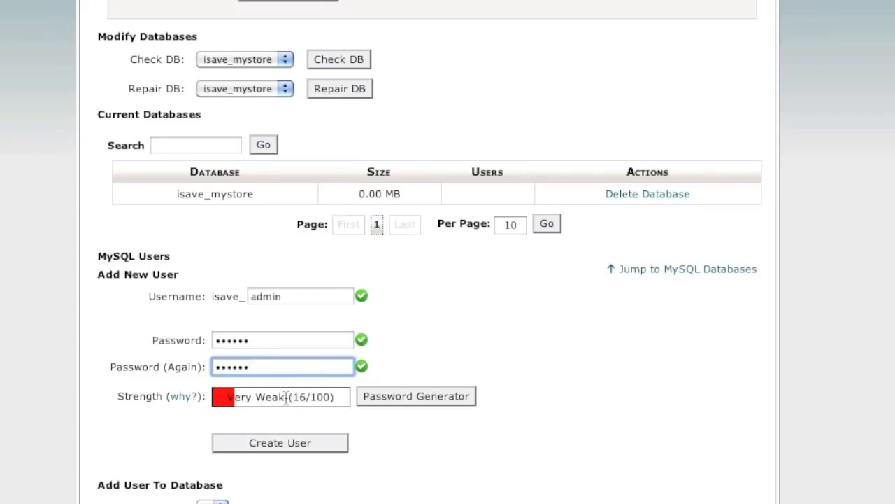
{"action": "scroll", "coordinate": [344, 402], "scroll_direction": "down", "scroll_amount": 3}
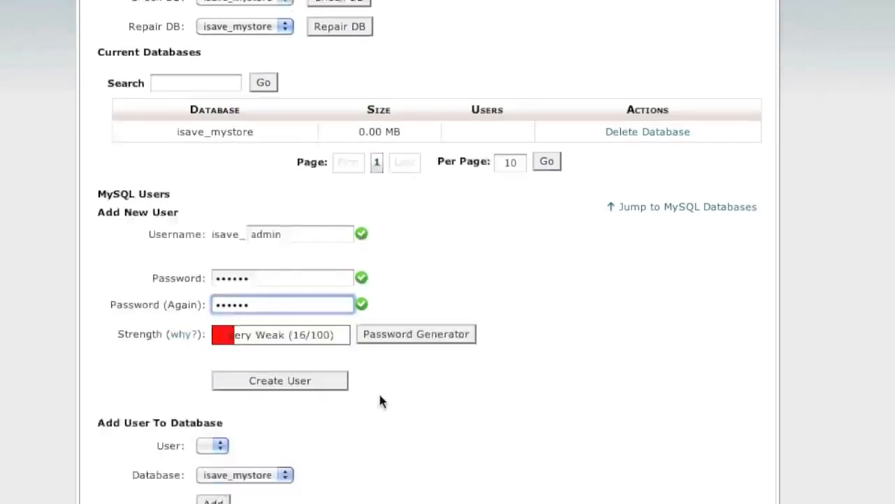
{"action": "left_click", "coordinate": [277, 349]}
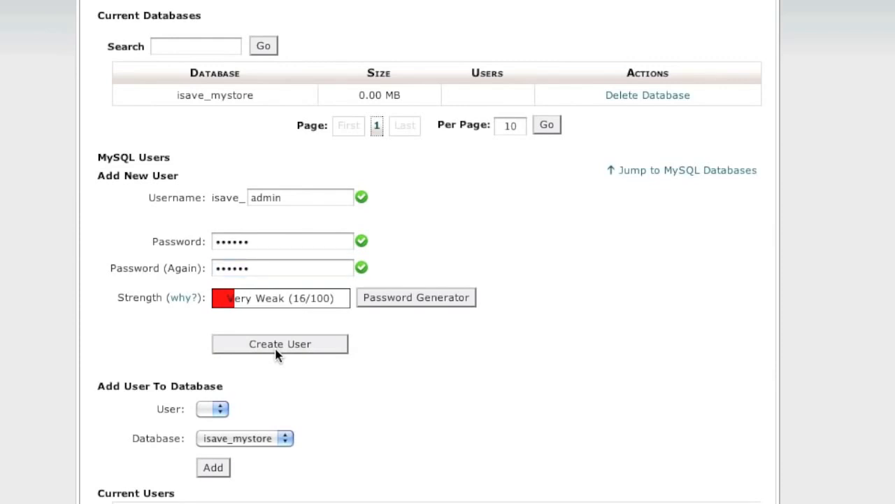
{"action": "left_click", "coordinate": [441, 94]}
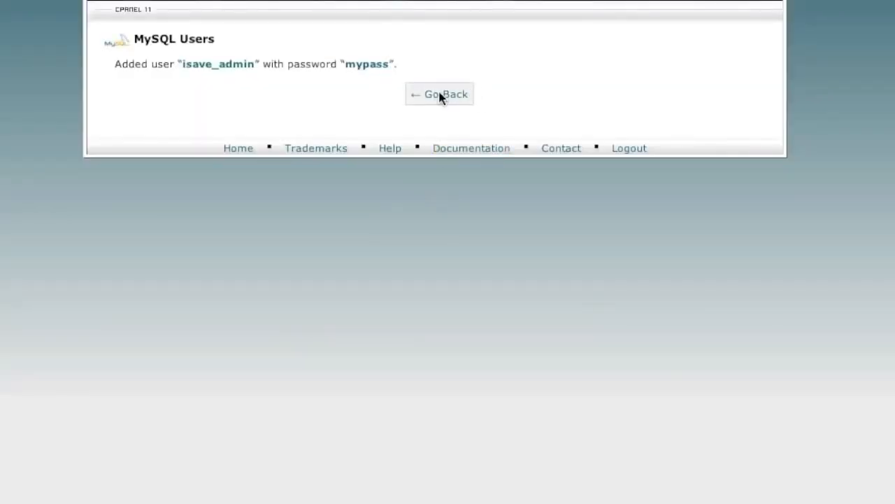
Add user isave_admin to database isave_mystore with ALL PRIVILEGES and review the entry under Current Databases.
{"action": "scroll", "coordinate": [458, 288], "scroll_direction": "down", "scroll_amount": 4}
{"action": "scroll", "coordinate": [462, 289], "scroll_direction": "down", "scroll_amount": 5}
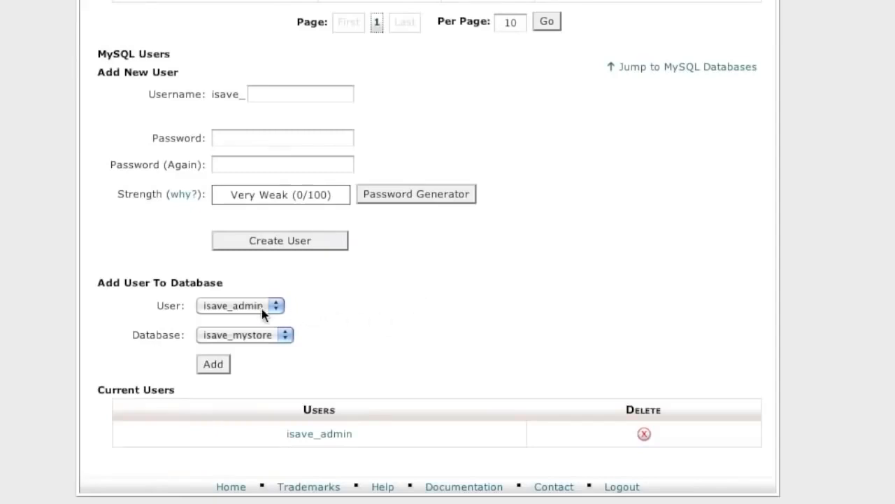
{"action": "left_click", "coordinate": [217, 366]}
{"action": "left_click", "coordinate": [294, 140]}
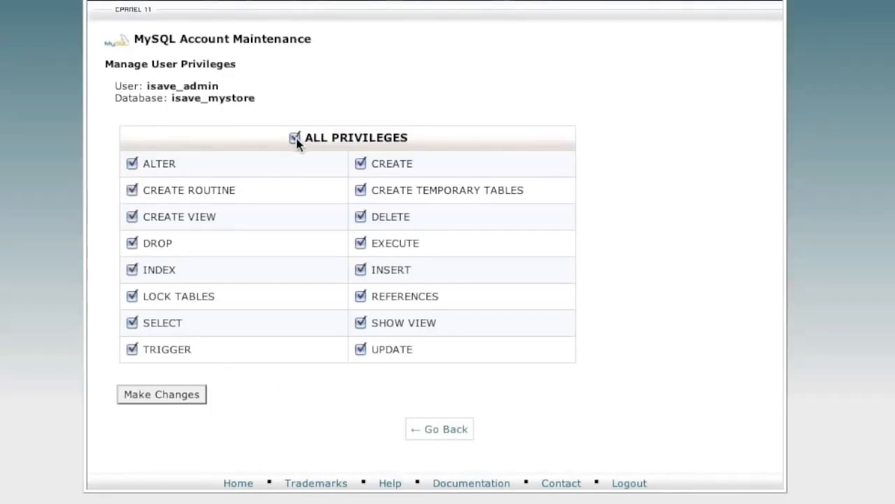
{"action": "left_click", "coordinate": [178, 396]}
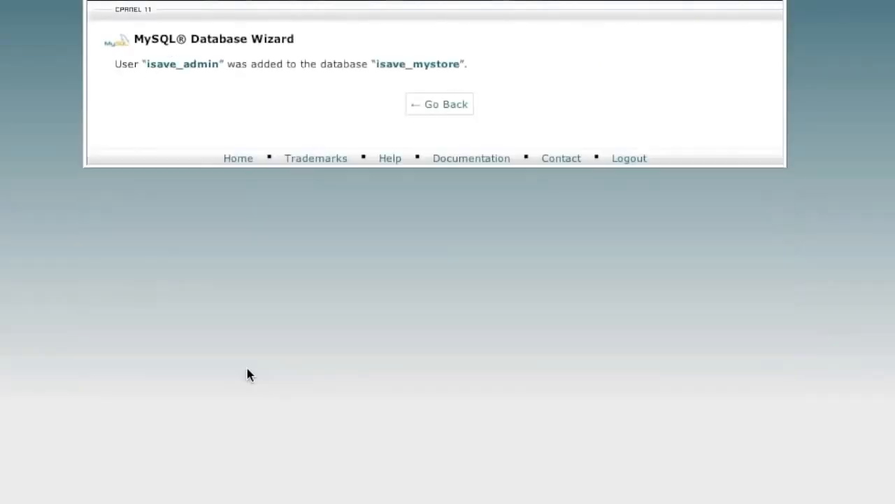
{"action": "left_click", "coordinate": [441, 109]}
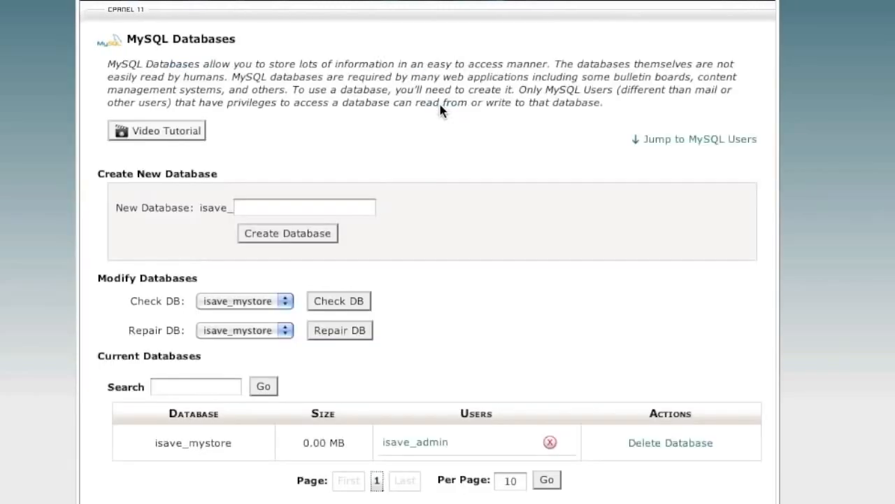
{"action": "scroll", "coordinate": [415, 242], "scroll_direction": "down", "scroll_amount": 5}
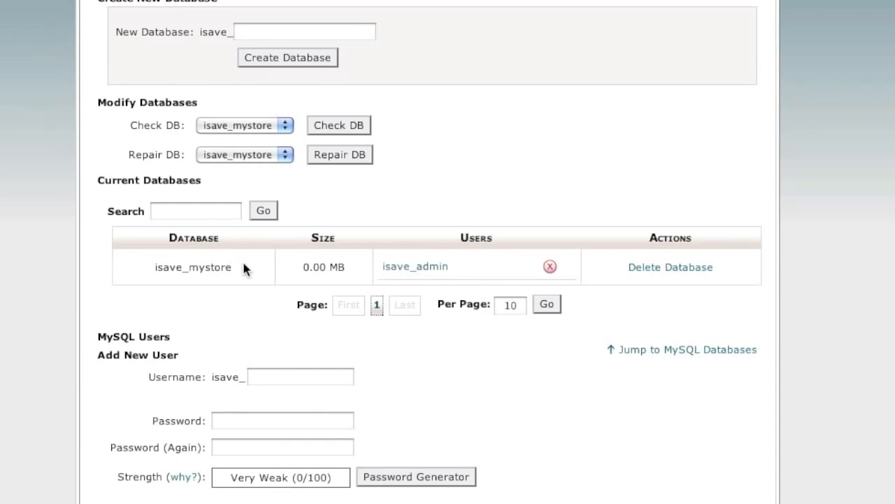
{"action": "scroll", "coordinate": [555, 207], "scroll_direction": "up", "scroll_amount": 1}
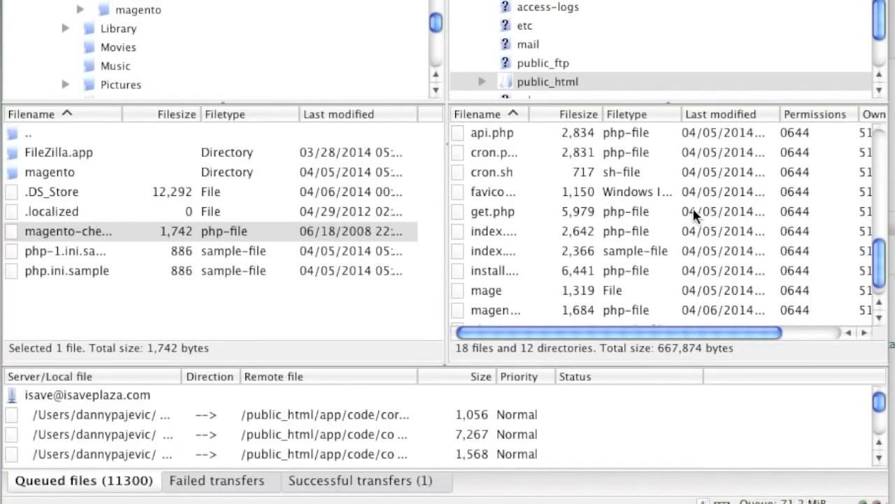
Switch to FileZilla and rename the php.ini.sample file in the remote public_html folder as php.ini.
{"action": "scroll", "coordinate": [695, 215], "scroll_direction": "down", "scroll_amount": 1}
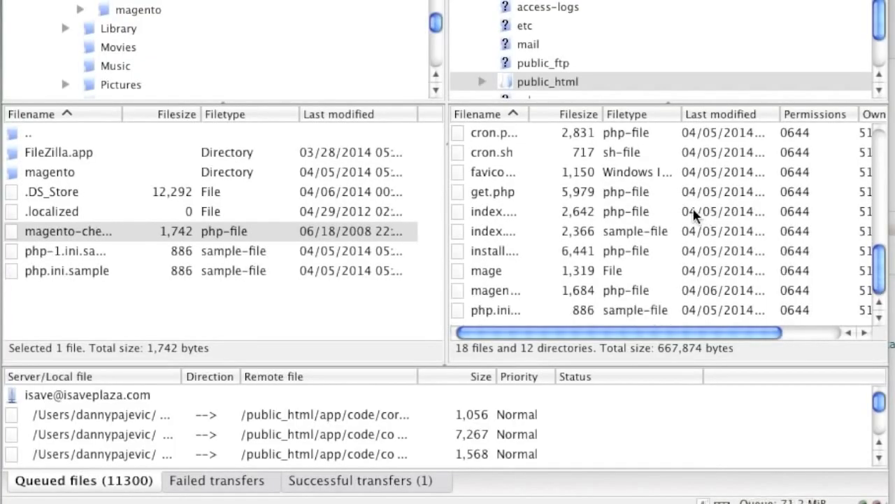
{"action": "left_click", "coordinate": [503, 310]}
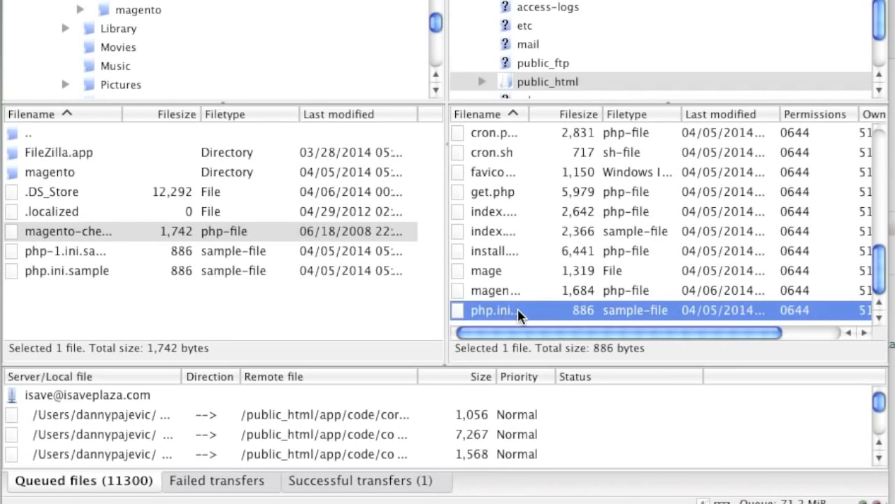
{"action": "scroll", "coordinate": [593, 337], "scroll_direction": "right", "scroll_amount": 3}
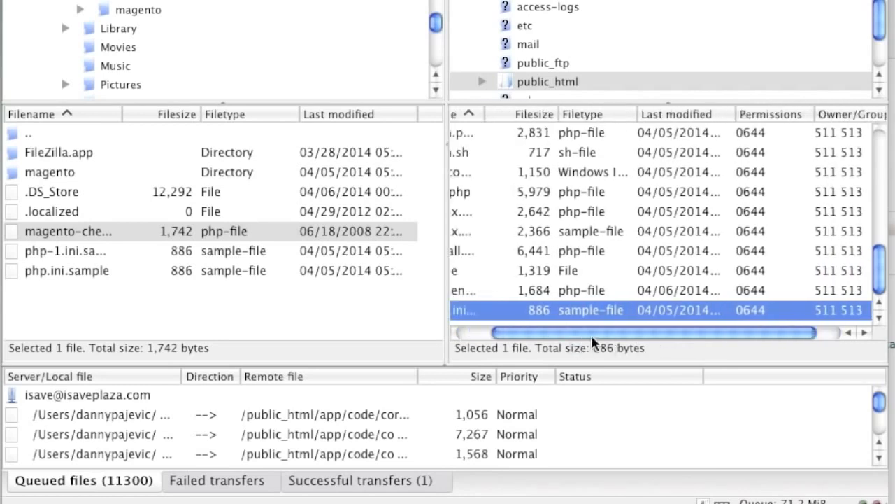
{"action": "scroll", "coordinate": [594, 342], "scroll_direction": "left", "scroll_amount": 3}
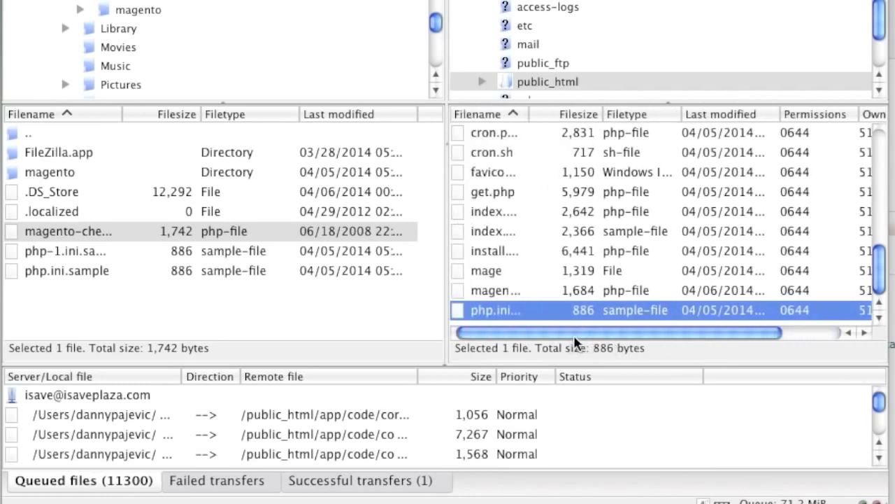
{"action": "right_click", "coordinate": [508, 309]}
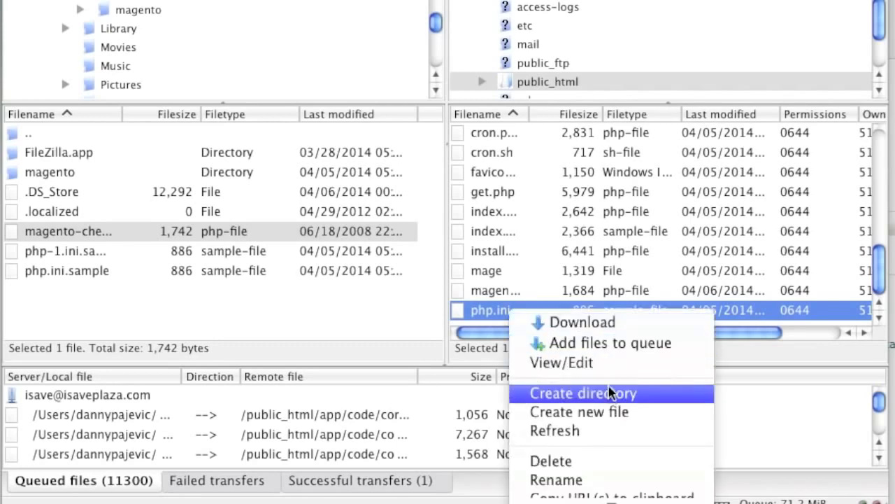
{"action": "left_click", "coordinate": [621, 478]}
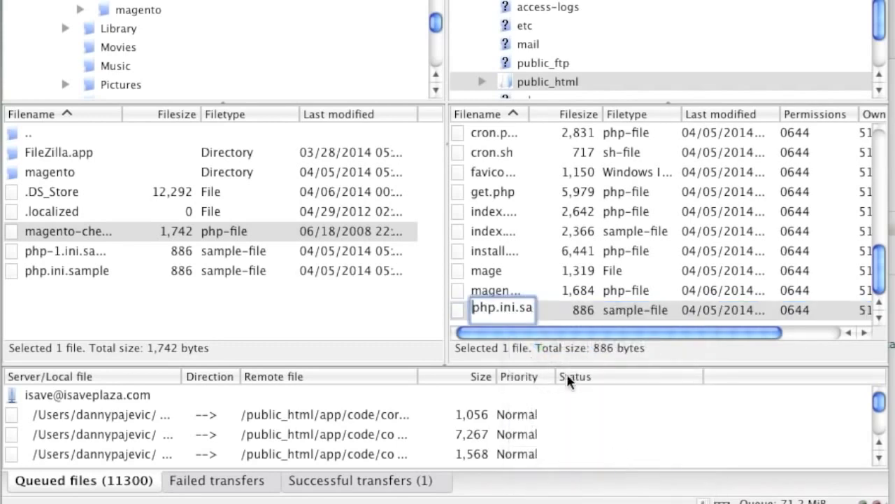
{"action": "left_click_drag", "start_coordinate": [519, 311], "coordinate": [547, 310]}
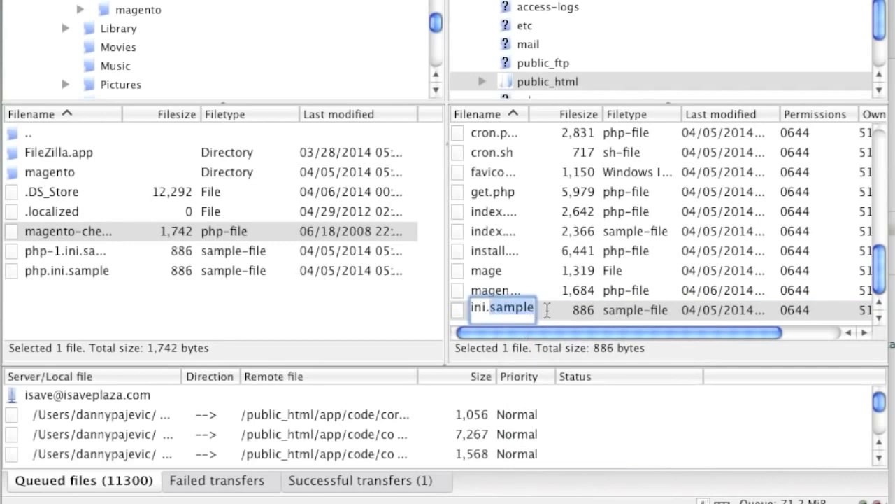
{"action": "left_click", "coordinate": [491, 310]}
{"action": "left_click_drag", "start_coordinate": [487, 310], "coordinate": [542, 310]}
{"action": "key", "text": "BackSpace"}
{"action": "left_click", "coordinate": [497, 291]}
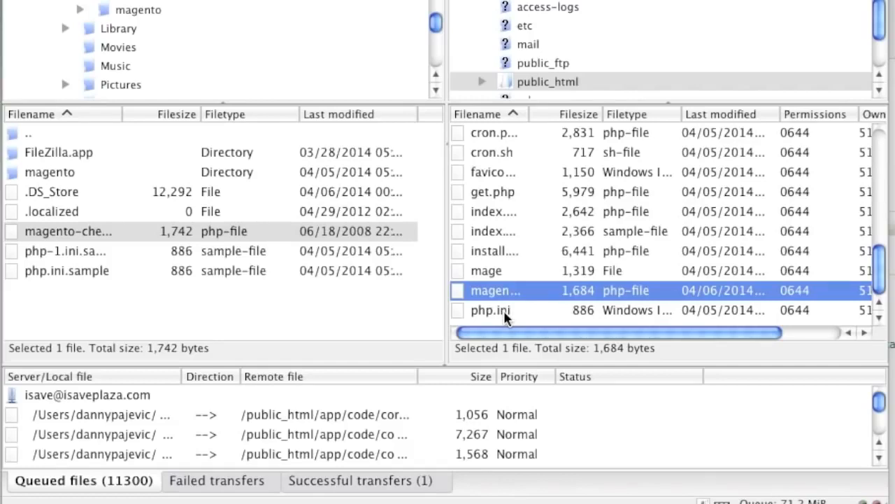
{"action": "left_click", "coordinate": [505, 314]}
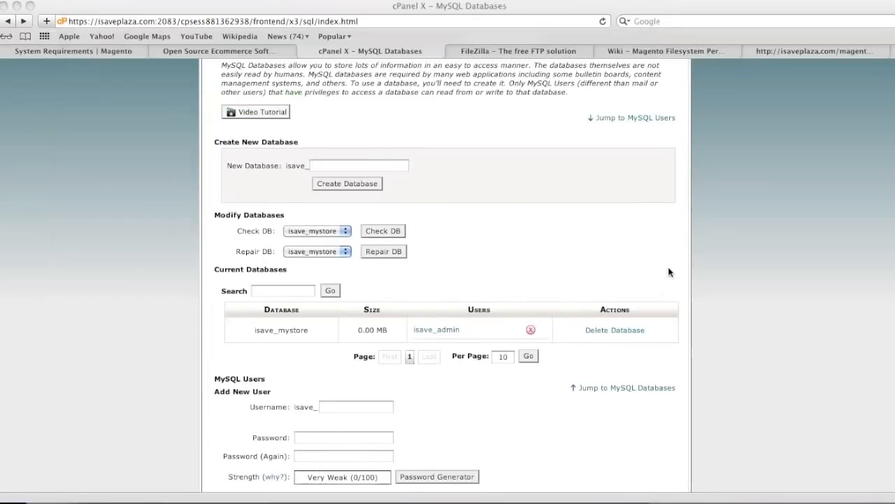
Switch back to cPanel in Safari, go to its home page and open File Manager at Web Root (public_html/www).
{"action": "scroll", "coordinate": [661, 283], "scroll_direction": "up", "scroll_amount": 5}
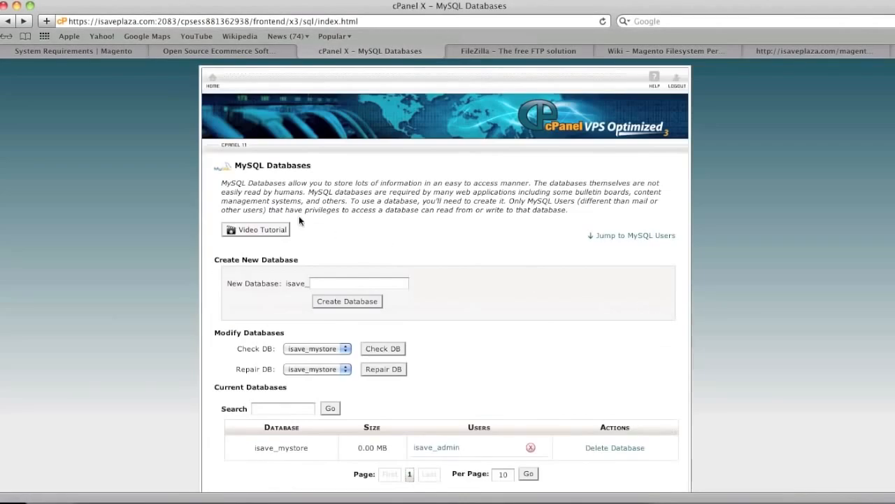
{"action": "left_click", "coordinate": [209, 80]}
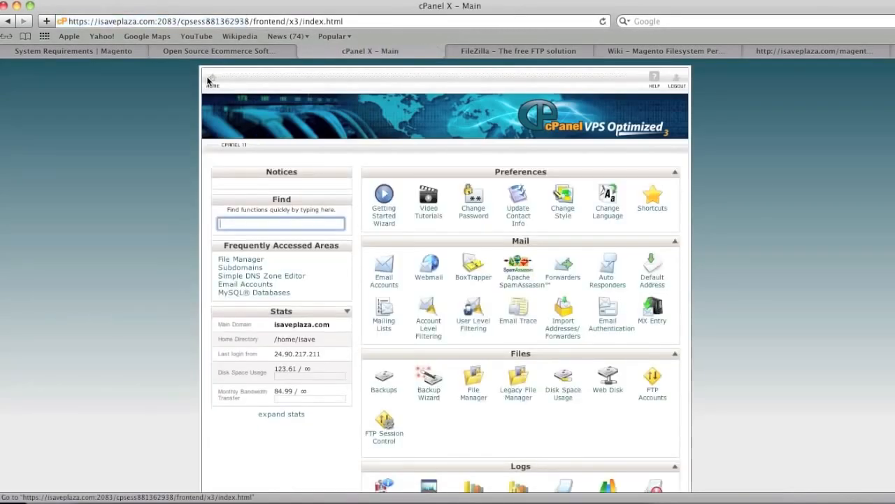
{"action": "left_click", "coordinate": [476, 380]}
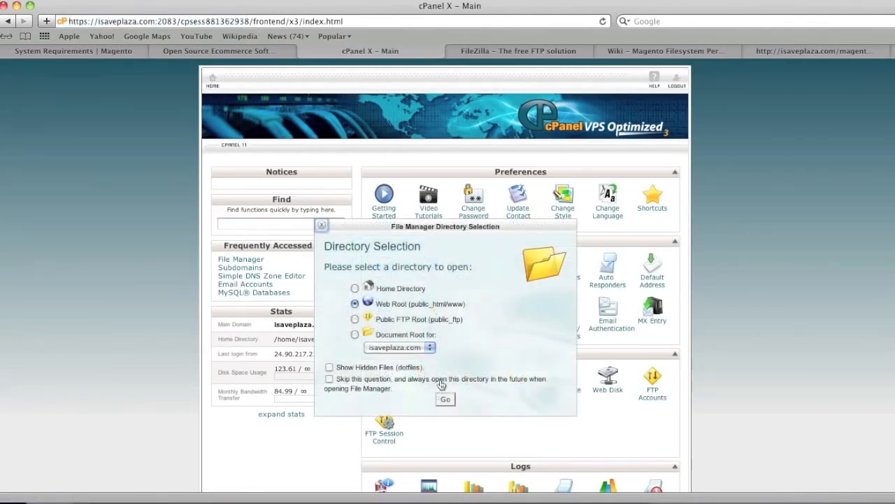
{"action": "left_click", "coordinate": [445, 398]}
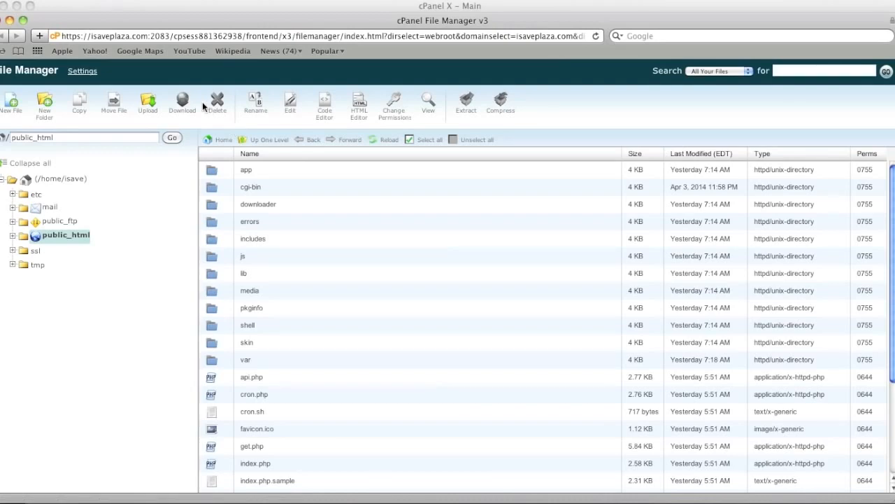
Create a new file named info.php in /public_html.
{"action": "left_click", "coordinate": [13, 103]}
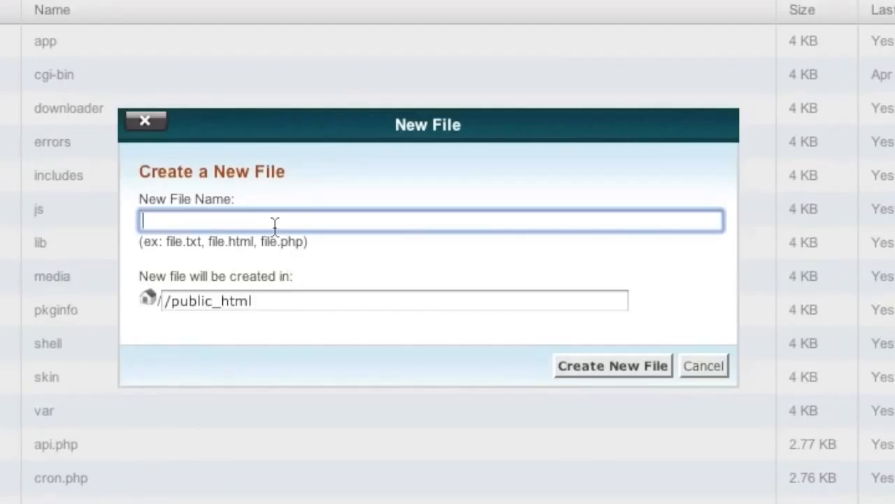
{"action": "type", "text": "info.php"}
{"action": "left_click", "coordinate": [593, 365]}
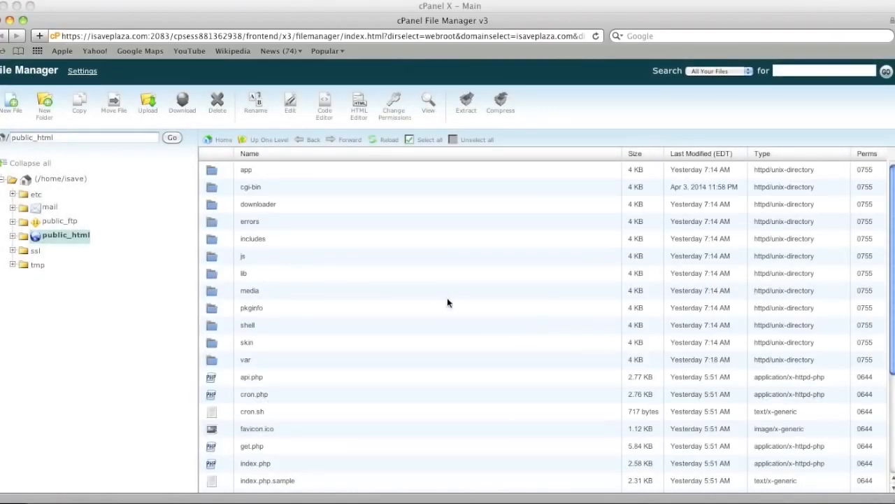
Edit info.php with utf-8 encoding to contain <?php phpinfo();?>, save the changes and close the editor.
{"action": "scroll", "coordinate": [447, 304], "scroll_direction": "down", "scroll_amount": 5}
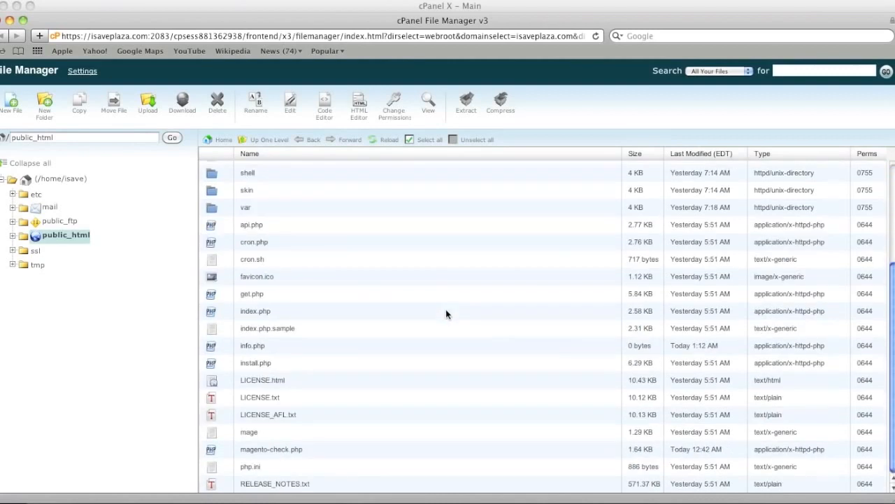
{"action": "left_click", "coordinate": [267, 348]}
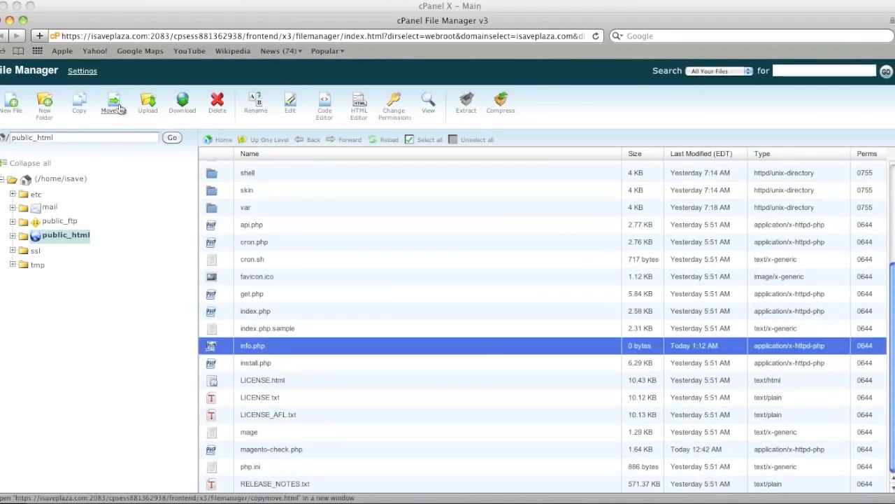
{"action": "left_click", "coordinate": [289, 105]}
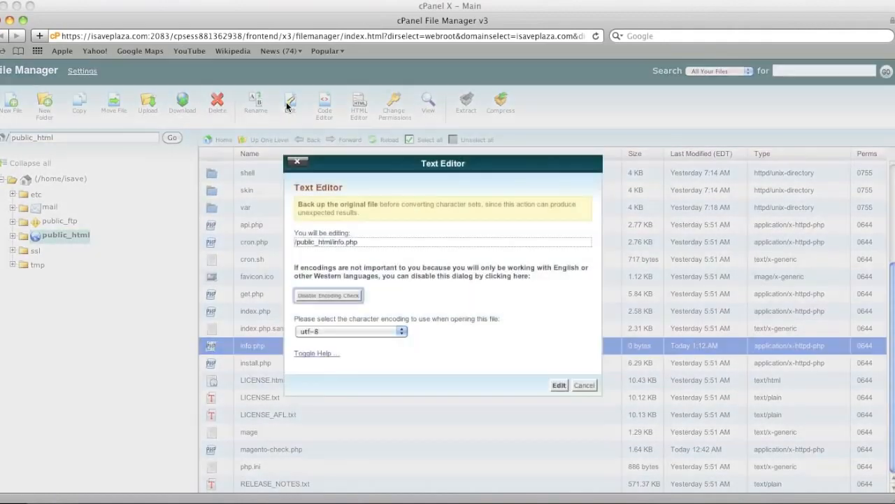
{"action": "left_click", "coordinate": [558, 386]}
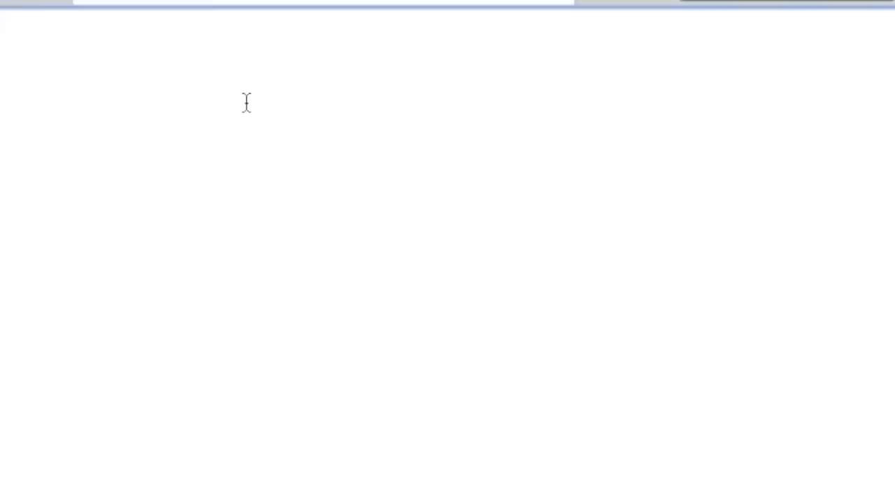
{"action": "type", "text": "<?php "}
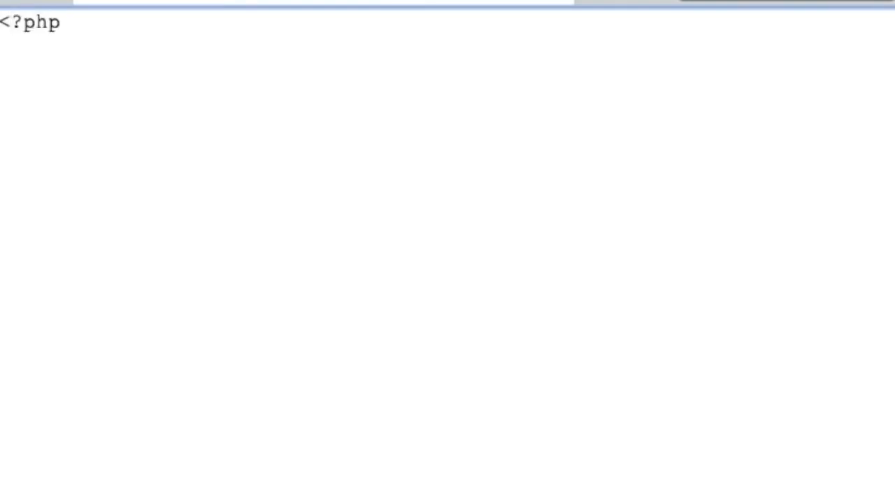
{"action": "type", "text": "phpinfo();"}
{"action": "key", "text": "BackSpace"}
{"action": "type", "text": "?>"}
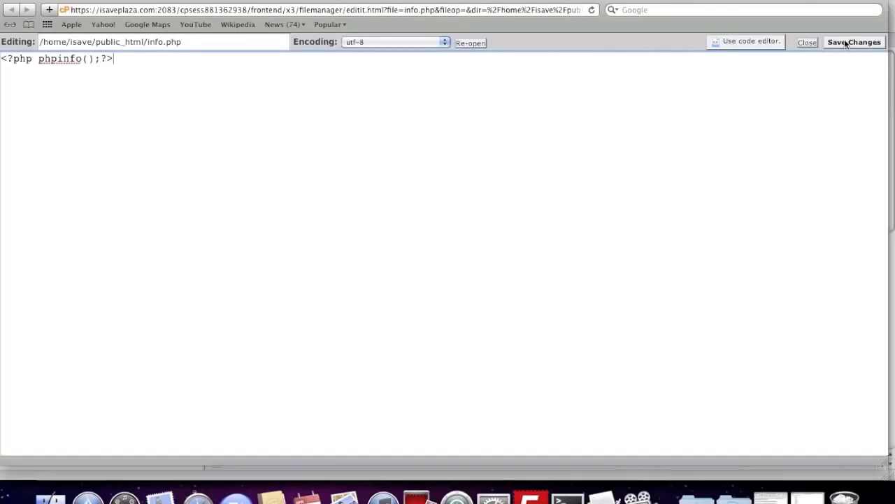
{"action": "left_click", "coordinate": [846, 43]}
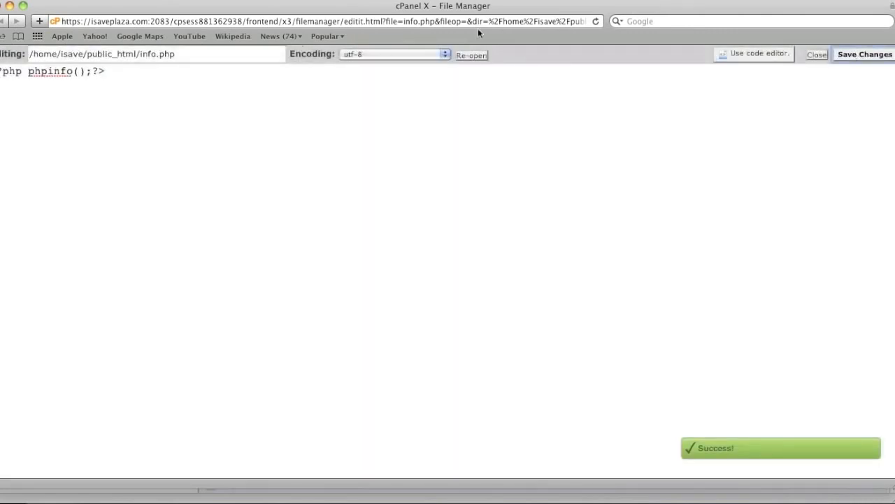
{"action": "left_click", "coordinate": [811, 54]}
Load isaveplaza.com/info.php in a new browser tab and highlight the Loaded Configuration File path.
{"action": "left_click", "coordinate": [69, 0]}
{"action": "left_click", "coordinate": [91, 18]}
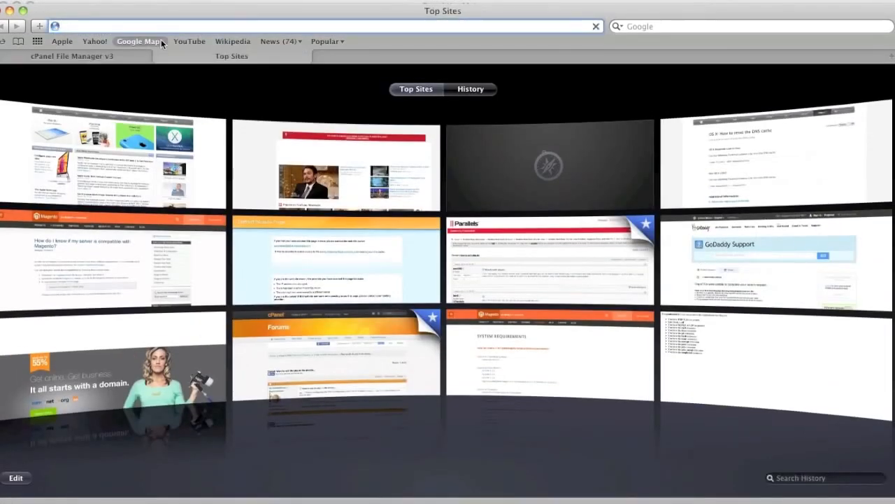
{"action": "type", "text": "isaveplaza.com/"}
{"action": "key", "text": "Right"}
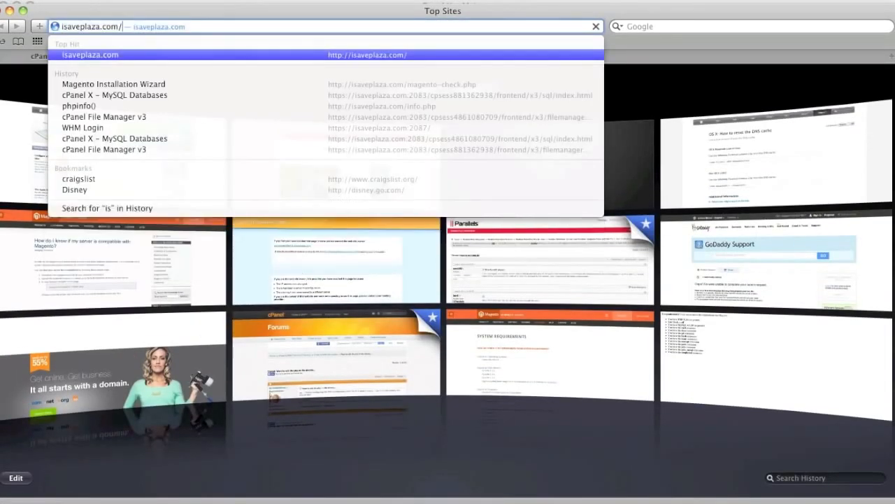
{"action": "type", "text": "info.php"}
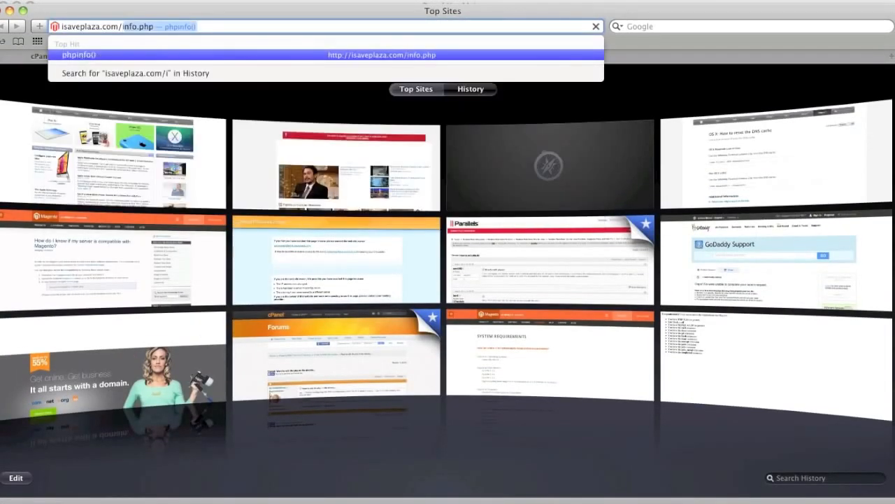
{"action": "key", "text": "Return"}
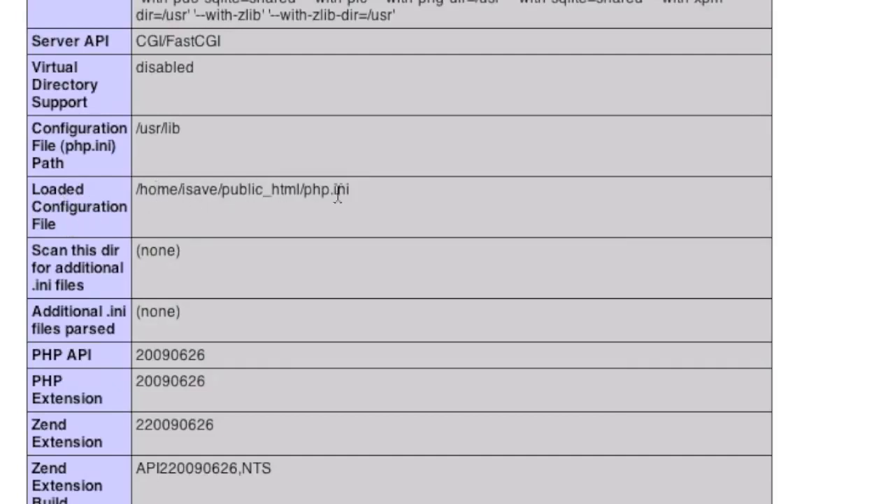
{"action": "left_click_drag", "start_coordinate": [148, 194], "coordinate": [352, 201]}
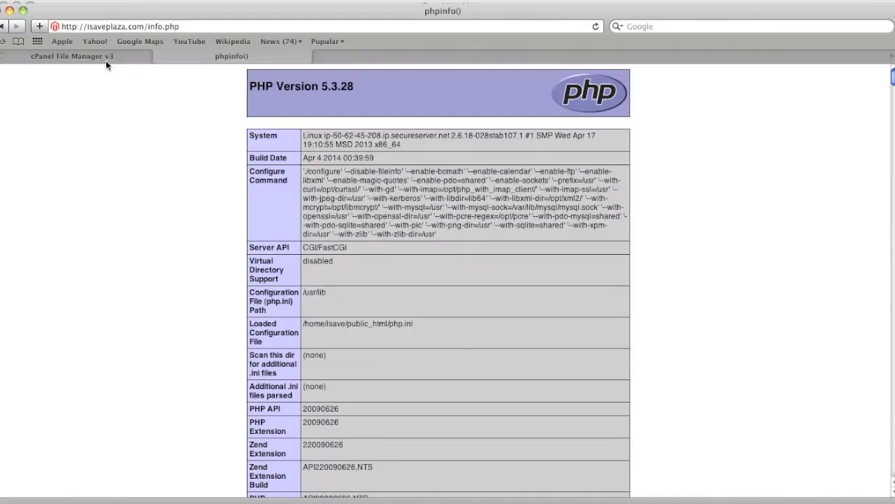
Return to File Manager and rename php.ini in public_html as php.ini.sample.
{"action": "left_click", "coordinate": [106, 60]}
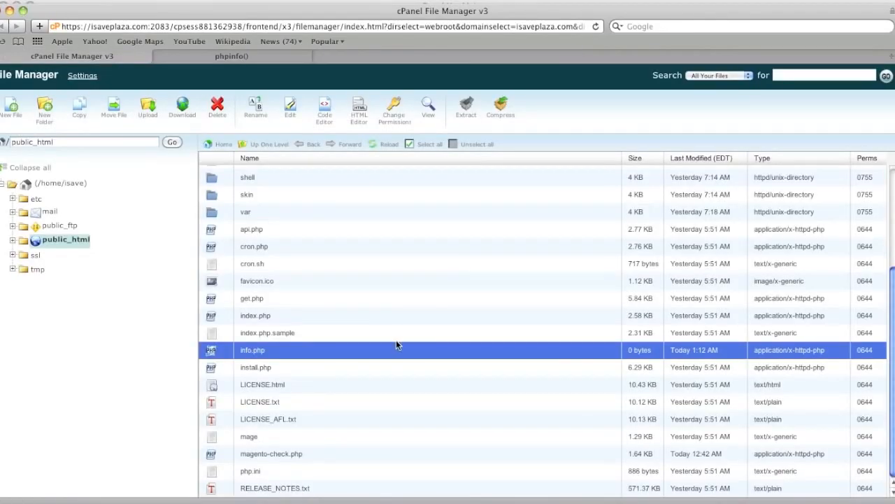
{"action": "left_click", "coordinate": [265, 471]}
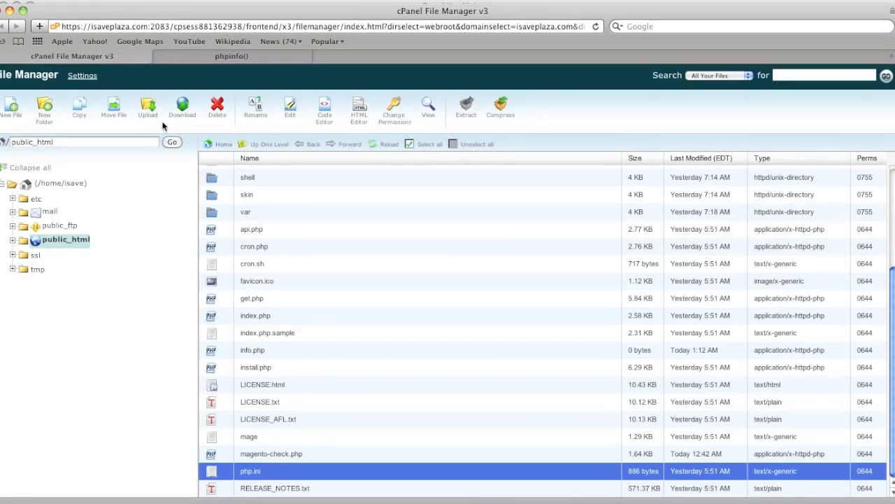
{"action": "left_click", "coordinate": [256, 106]}
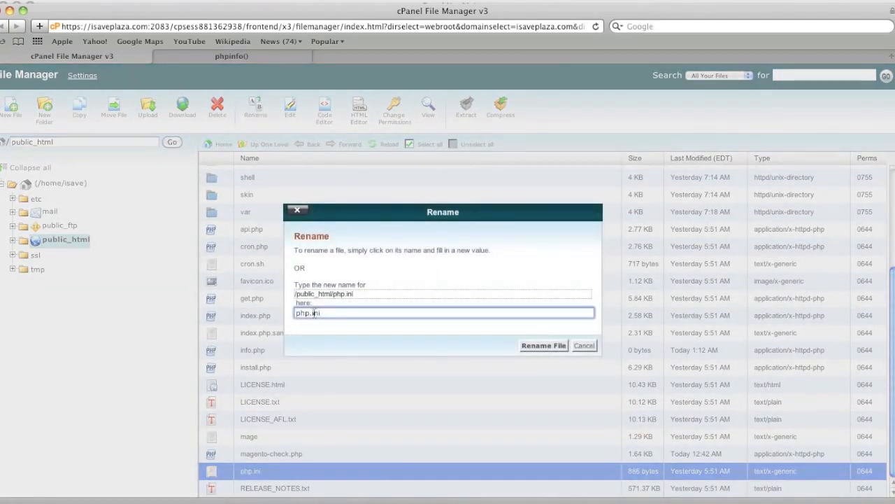
{"action": "type", "text": ".sample"}
{"action": "left_click", "coordinate": [525, 346]}
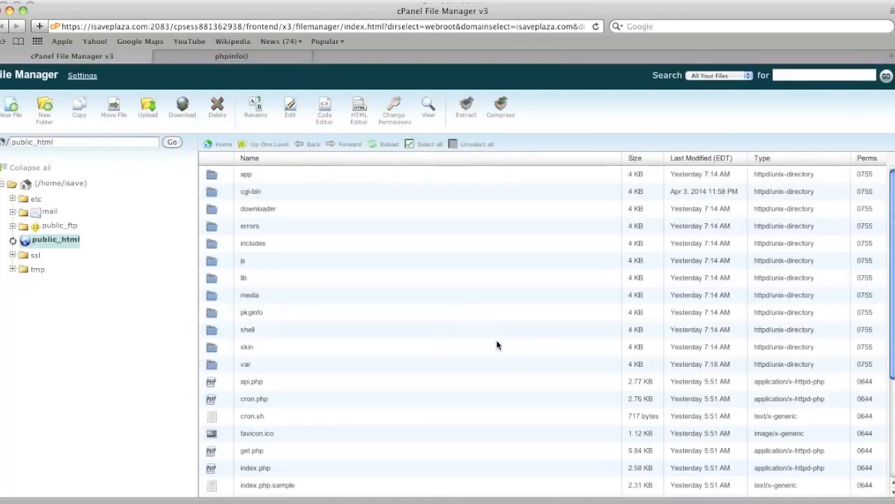
Reload the phpinfo page, check the Loaded Configuration File entry again and return to File Manager.
{"action": "left_click", "coordinate": [271, 57]}
{"action": "left_click", "coordinate": [596, 26]}
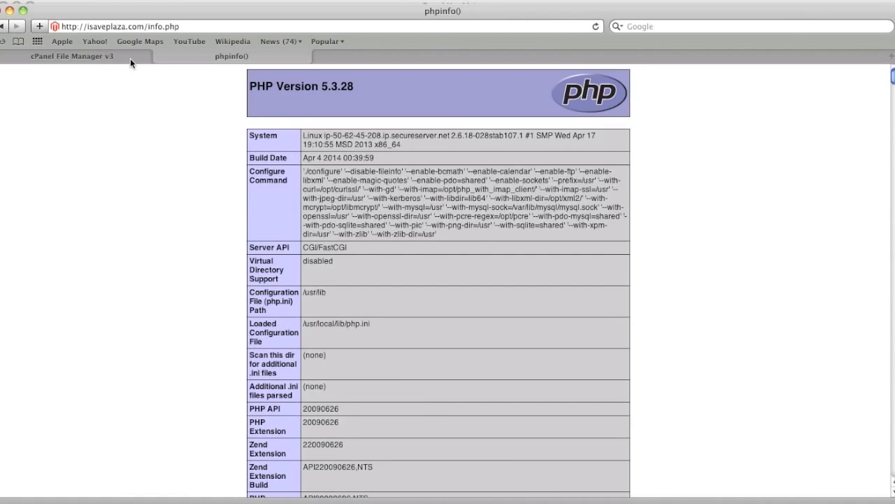
{"action": "left_click", "coordinate": [130, 58]}
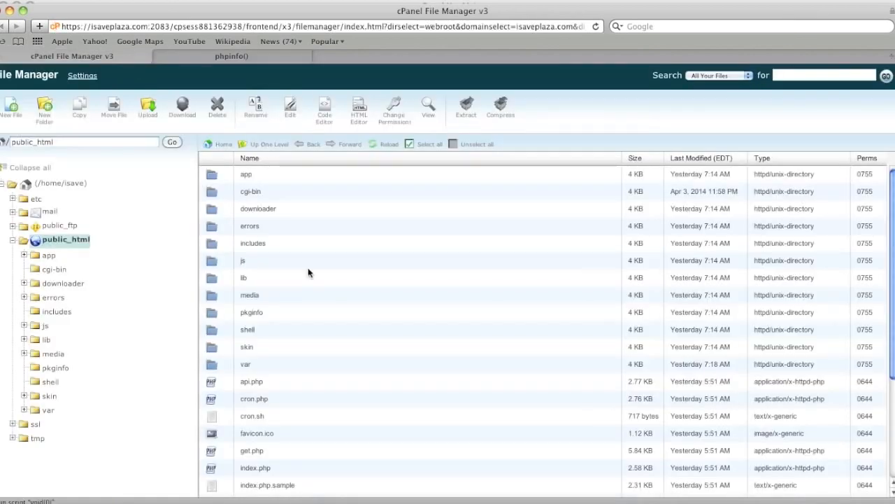
Rename php.ini.sample in public_html as php.ini.
{"action": "scroll", "coordinate": [365, 366], "scroll_direction": "down", "scroll_amount": 3}
{"action": "scroll", "coordinate": [355, 373], "scroll_direction": "down", "scroll_amount": 2}
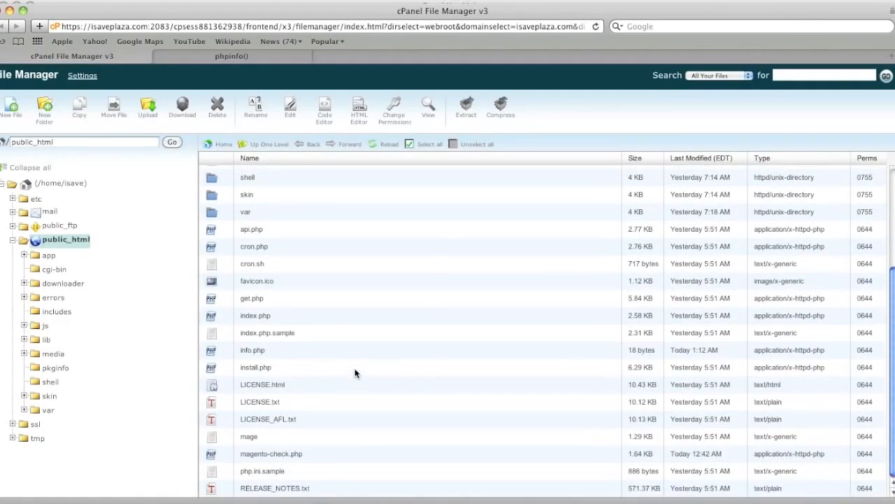
{"action": "left_click", "coordinate": [285, 467]}
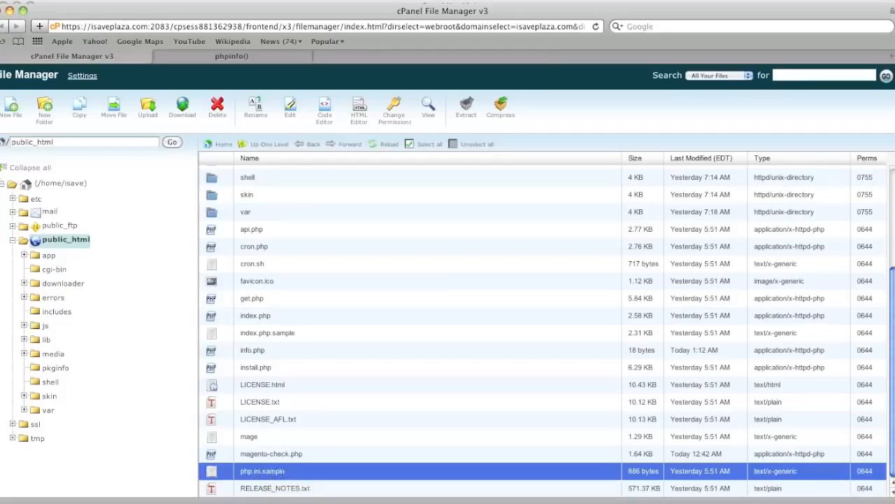
{"action": "left_click", "coordinate": [248, 106]}
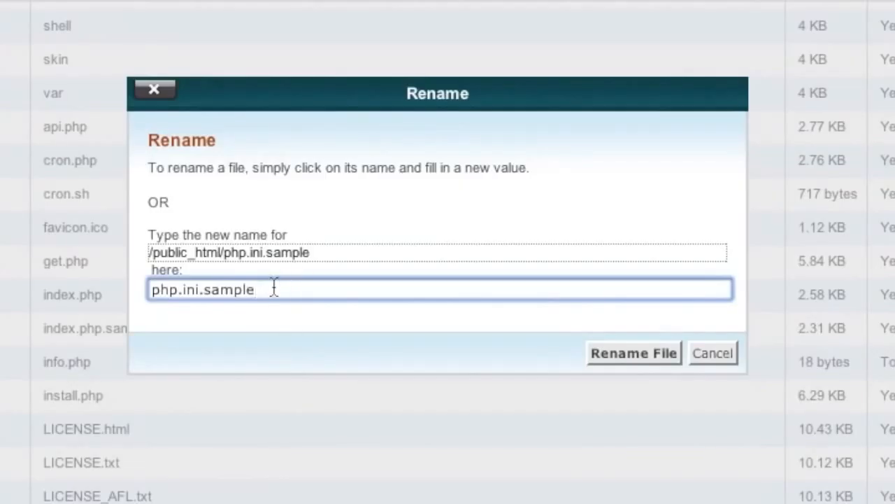
{"action": "left_click_drag", "start_coordinate": [358, 312], "coordinate": [322, 312]}
{"action": "key", "text": "BackSpace"}
{"action": "left_click", "coordinate": [615, 355]}
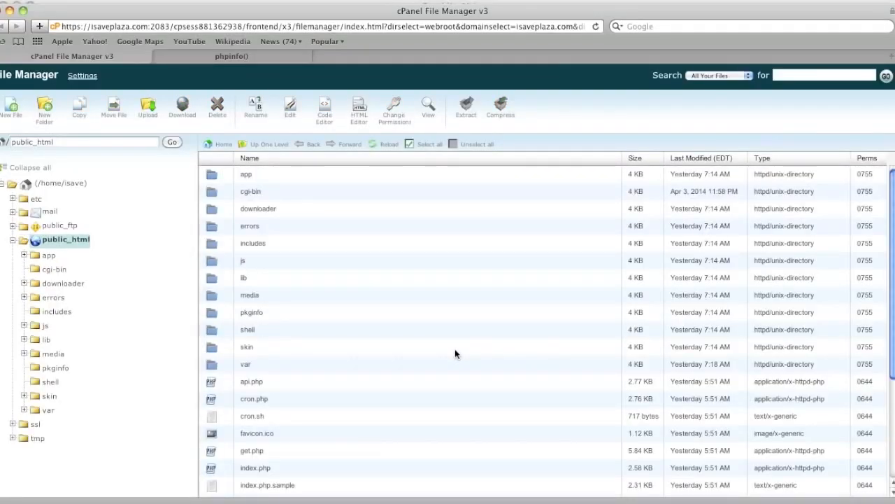
Delete info.php from the public_html folder.
{"action": "scroll", "coordinate": [455, 354], "scroll_direction": "down", "scroll_amount": 3}
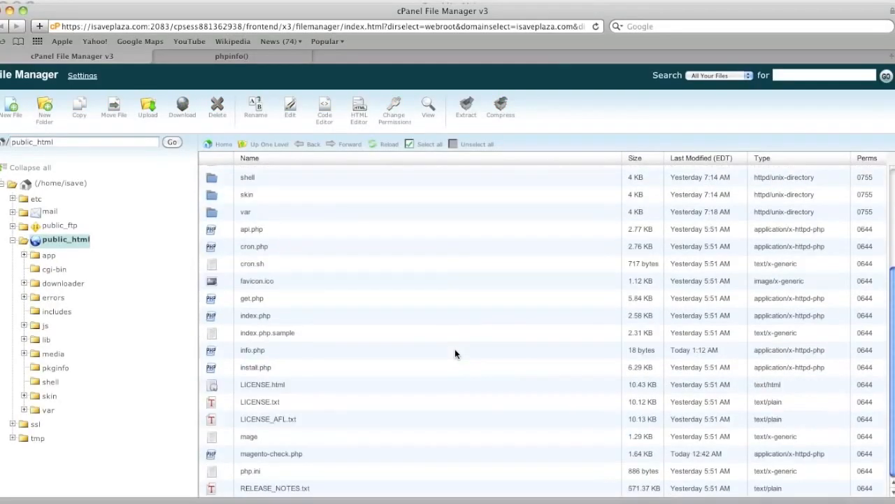
{"action": "left_click", "coordinate": [260, 356]}
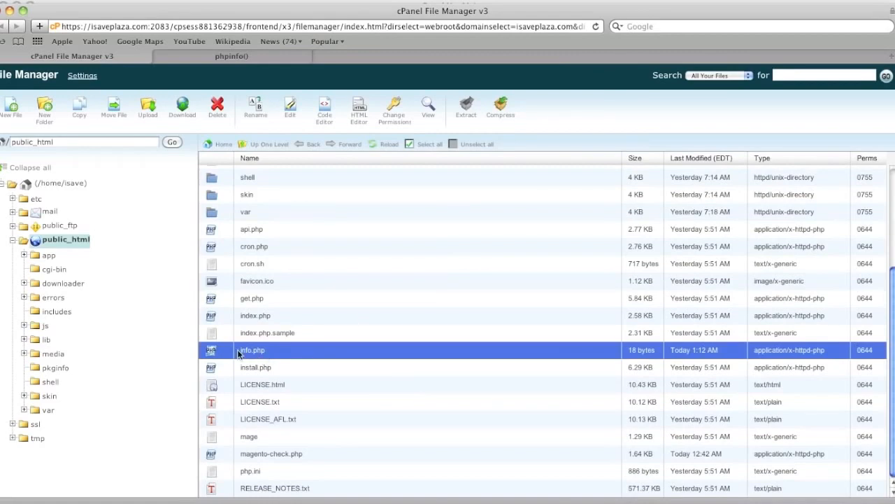
{"action": "left_click", "coordinate": [217, 109]}
{"action": "left_click", "coordinate": [540, 319]}
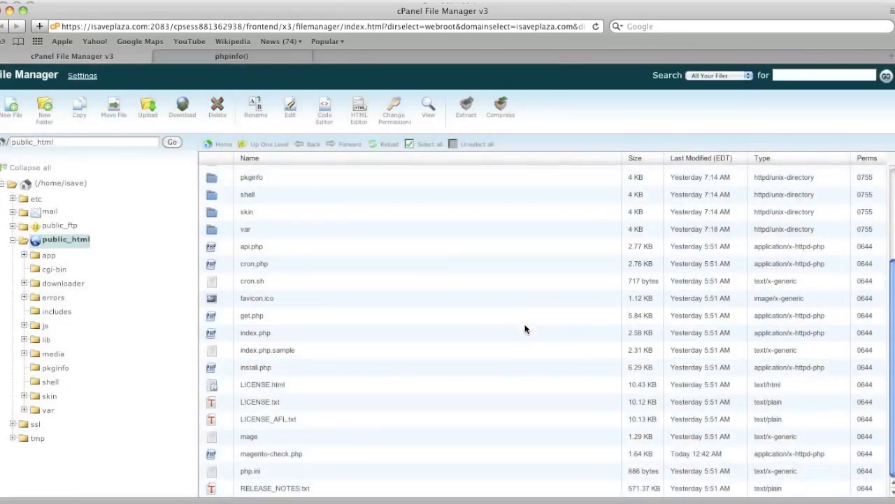
Load isaveplaza.com/install in place of the phpinfo page, agree to the license terms and continue the Magento installation.
{"action": "left_click", "coordinate": [257, 58]}
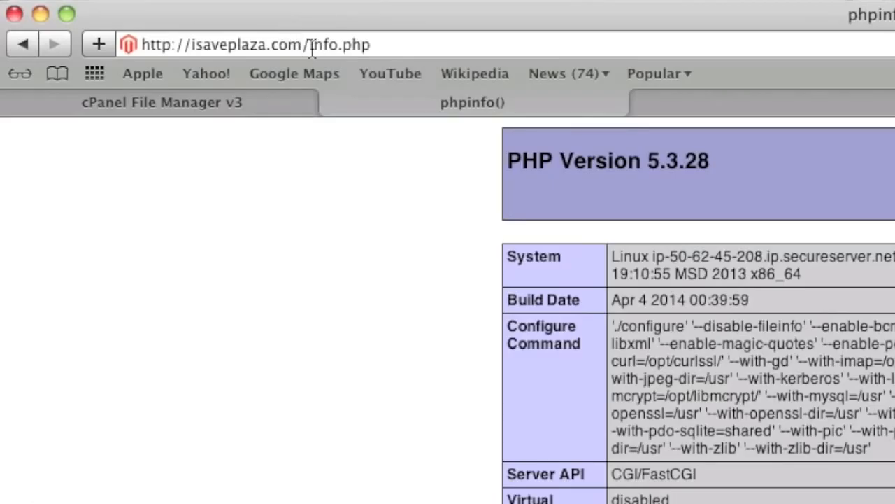
{"action": "left_click_drag", "start_coordinate": [313, 46], "coordinate": [446, 44]}
{"action": "type", "text": "ins"}
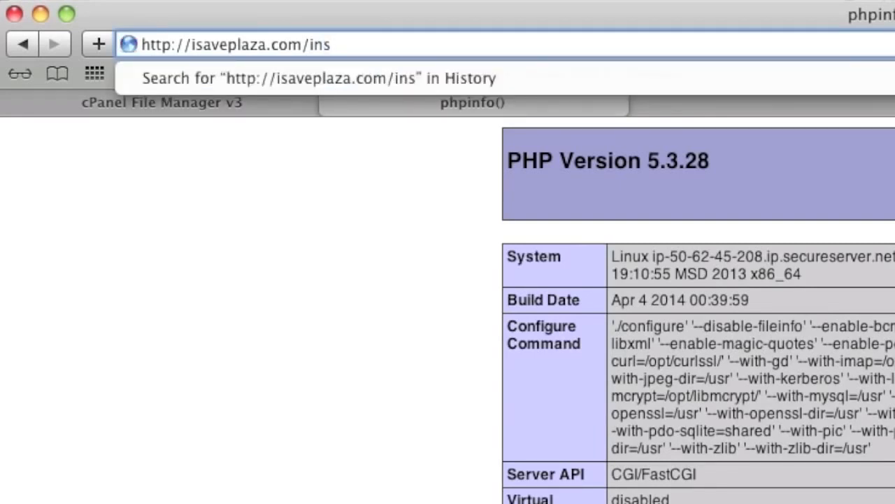
{"action": "type", "text": "tall"}
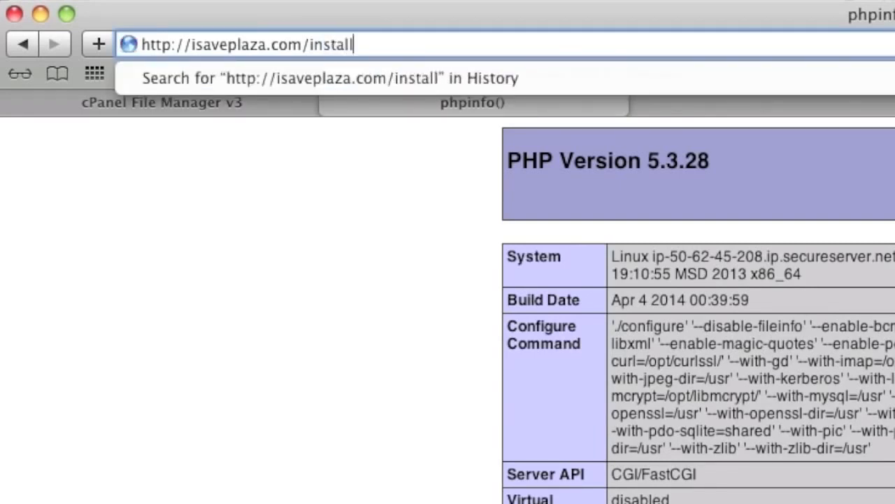
{"action": "key", "text": "Return"}
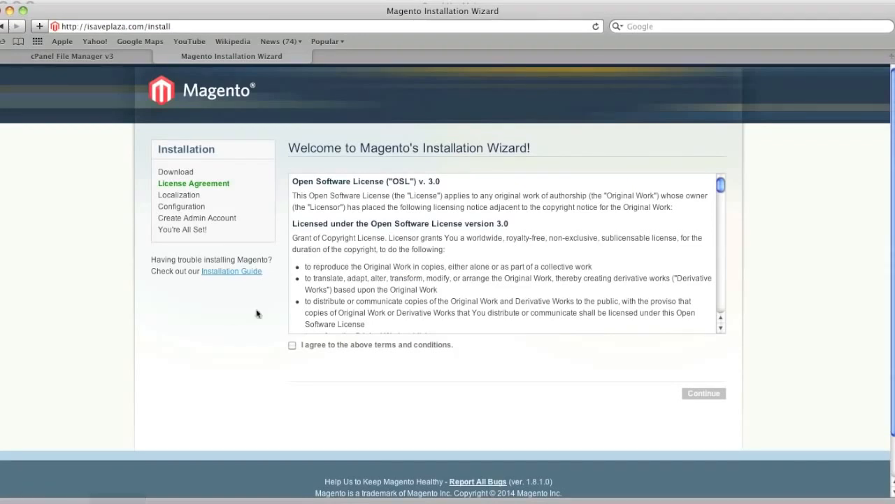
{"action": "left_click", "coordinate": [293, 345]}
{"action": "left_click", "coordinate": [718, 397]}
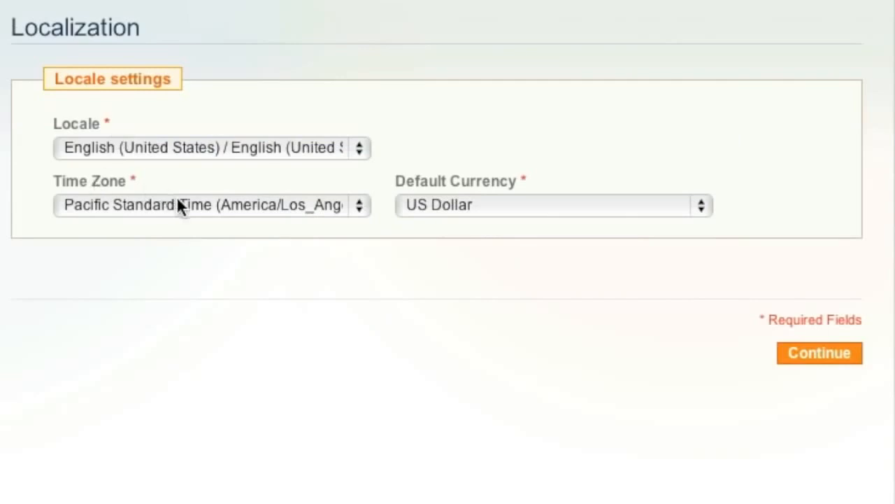
Set the installer's time zone to Eastern Standard Time (America/New_York) and continue to the configuration page.
{"action": "left_click", "coordinate": [373, 238]}
{"action": "scroll", "coordinate": [178, 200], "scroll_direction": "up", "scroll_amount": 10}
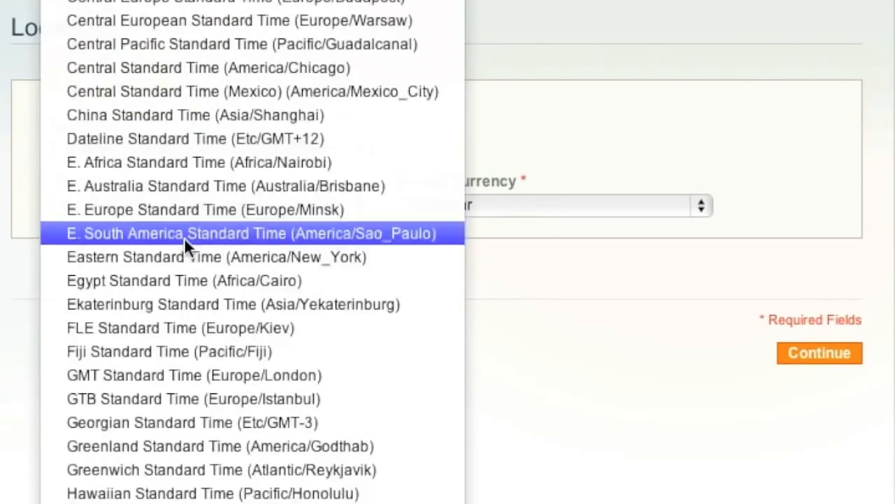
{"action": "left_click", "coordinate": [186, 257]}
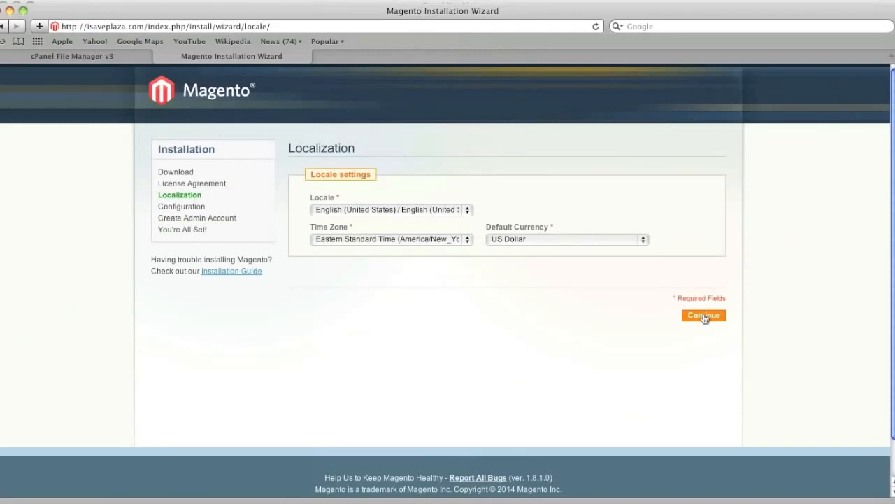
{"action": "left_click", "coordinate": [703, 315]}
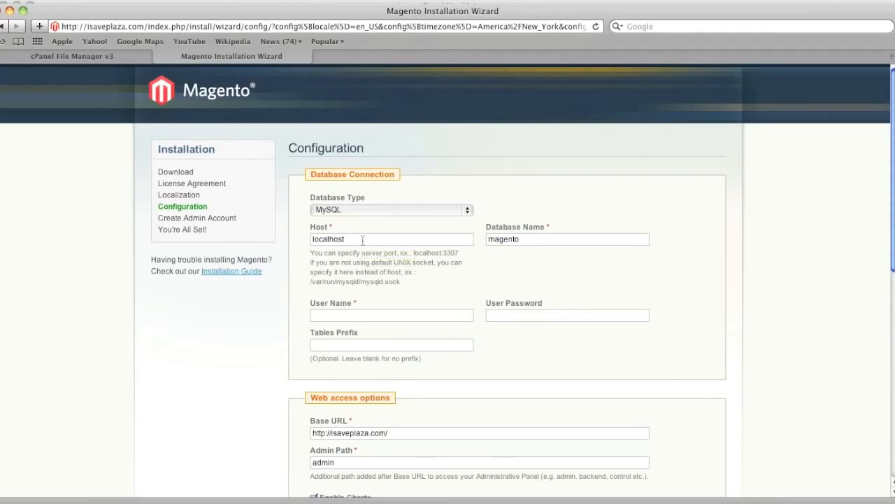
Return to the cPanel home page by shortening the File Manager address to /frontend/x3/, and open MySQL Databases.
{"action": "left_click", "coordinate": [121, 55]}
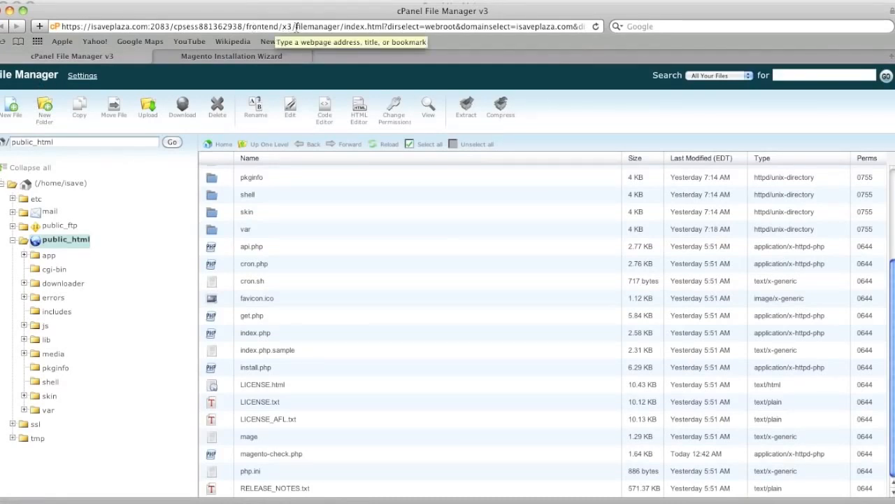
{"action": "left_click_drag", "start_coordinate": [295, 27], "coordinate": [732, 72]}
{"action": "key", "text": "Delete"}
{"action": "key", "text": "Return"}
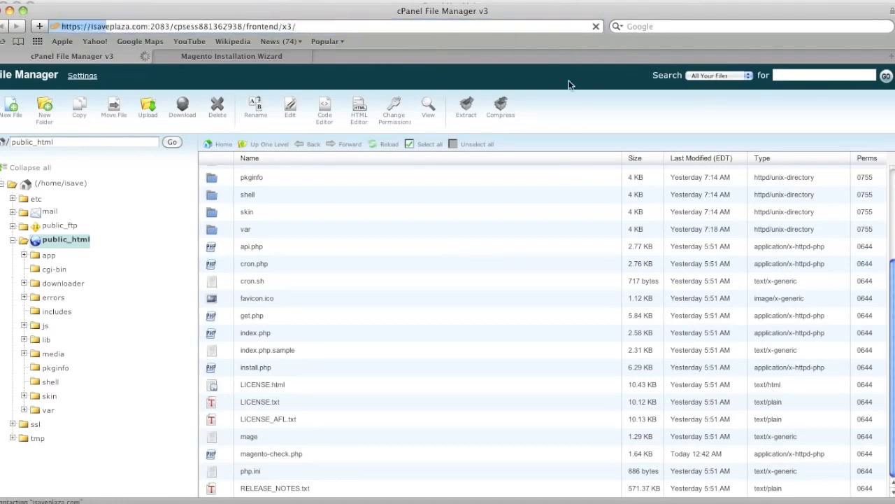
{"action": "scroll", "coordinate": [419, 183], "scroll_direction": "down", "scroll_amount": 10}
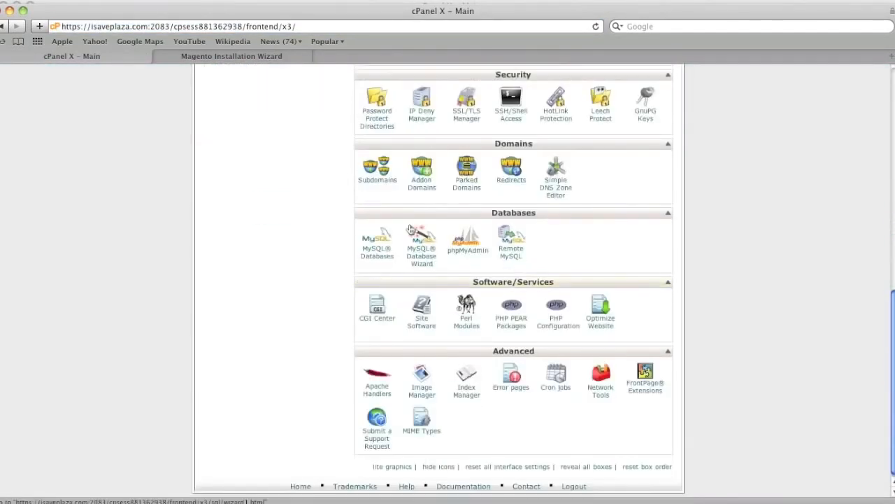
{"action": "left_click", "coordinate": [377, 243]}
{"action": "scroll", "coordinate": [392, 245], "scroll_direction": "down", "scroll_amount": 3}
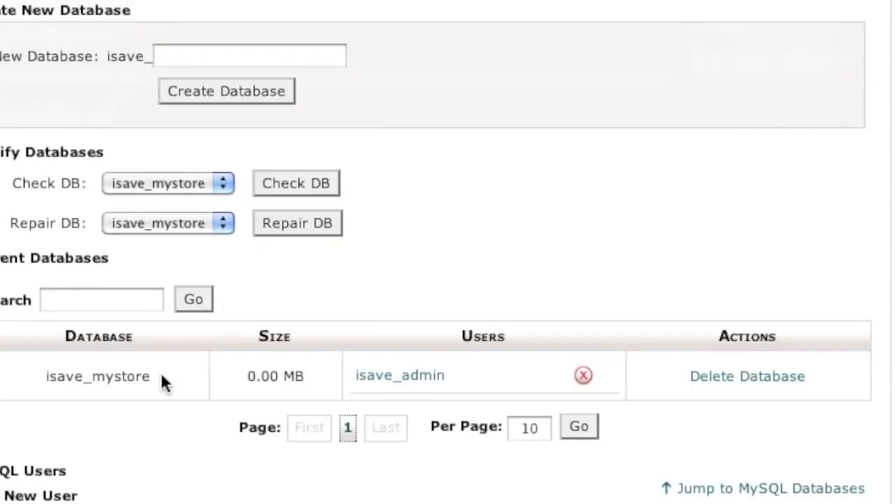
Copy the database name isave_mystore from cPanel into the Magento installer's Database Name field.
{"action": "left_click_drag", "start_coordinate": [305, 454], "coordinate": [249, 453]}
{"action": "key", "text": "ctrl+c"}
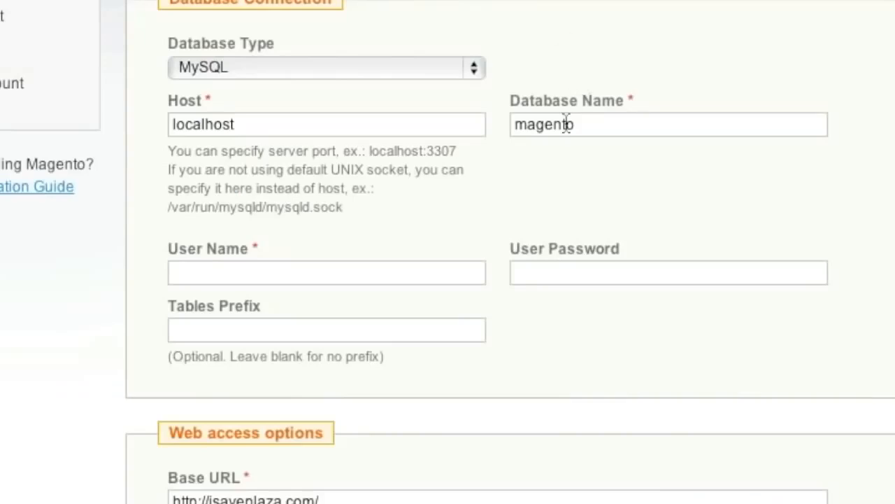
{"action": "double_click", "coordinate": [568, 124]}
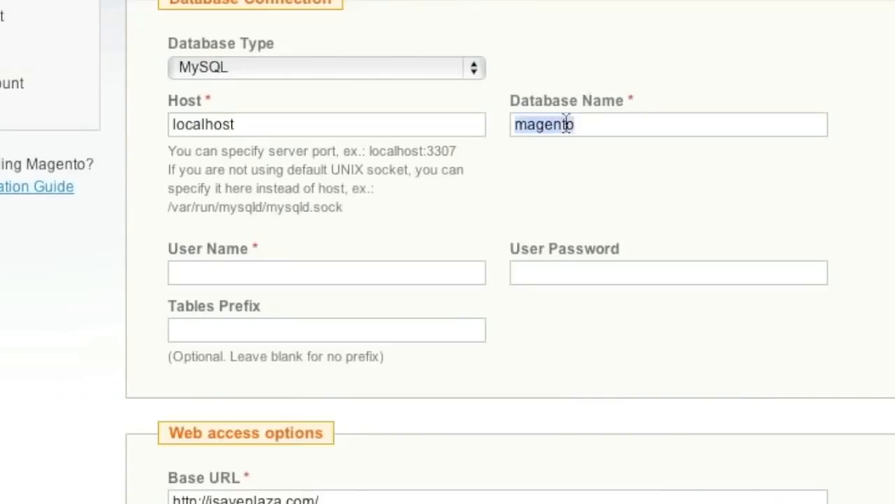
{"action": "key", "text": "ctrl+v"}
Copy the database user isave_admin into the installer's User Name, enter the database user password and leave Tables Prefix blank.
{"action": "left_click", "coordinate": [324, 271]}
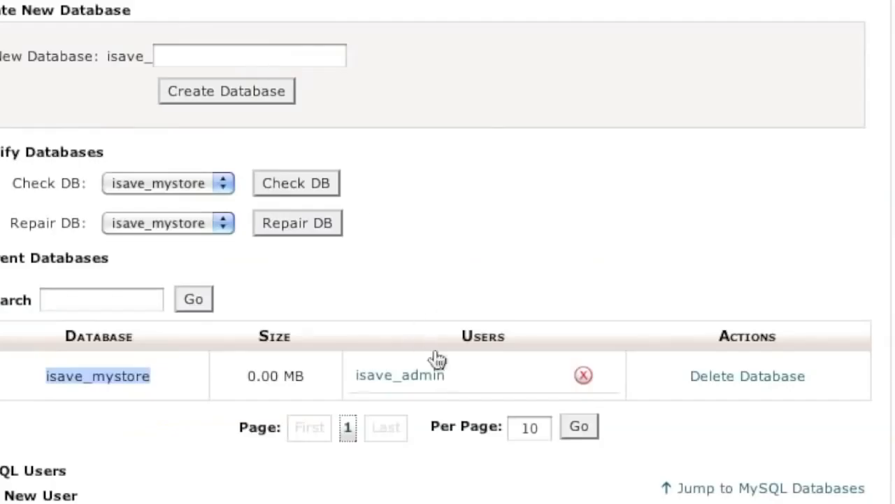
{"action": "left_click", "coordinate": [419, 374]}
{"action": "double_click", "coordinate": [421, 374]}
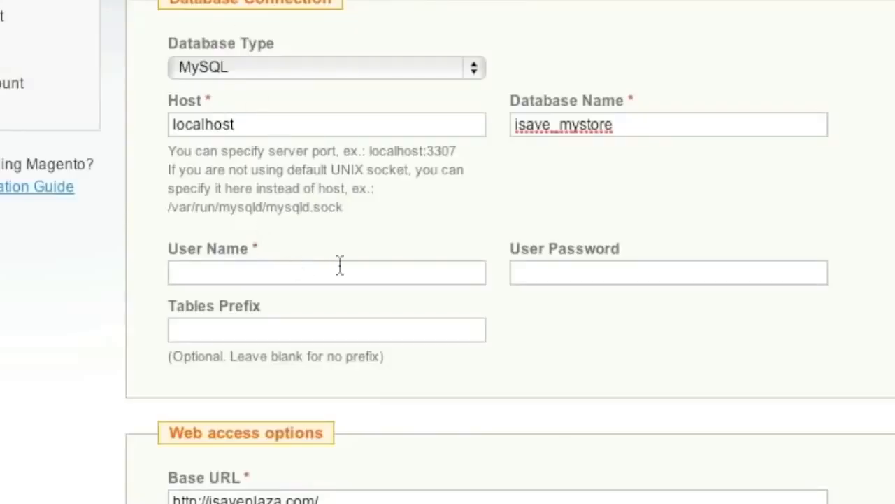
{"action": "key", "text": "ctrl+v"}
{"action": "left_click", "coordinate": [551, 273]}
{"action": "type", "text": "******"}
{"action": "left_click", "coordinate": [333, 339]}
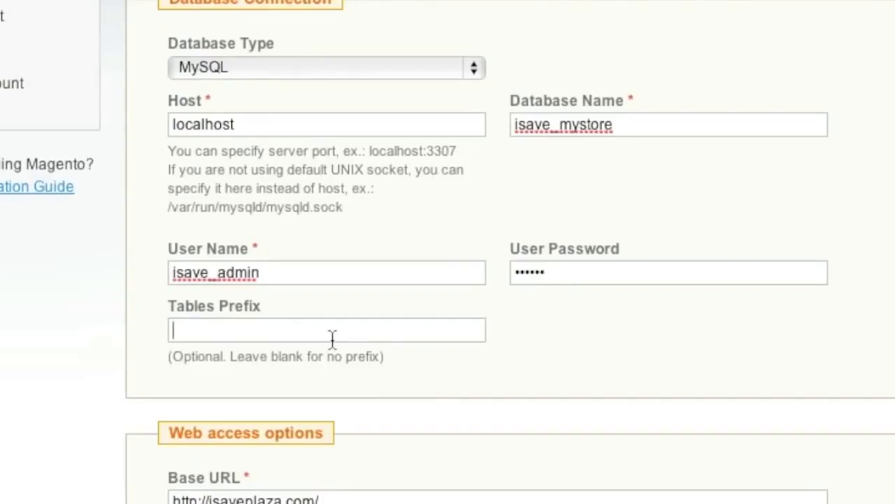
Enable Use Web Server (Apache) Rewrites and Use Secure URLs (SSL) in the web access options.
{"action": "scroll", "coordinate": [333, 338], "scroll_direction": "down", "scroll_amount": 3}
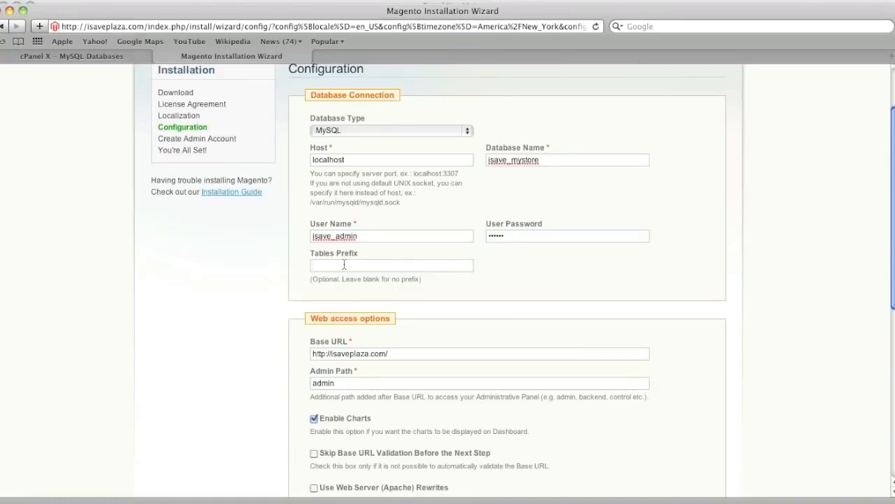
{"action": "scroll", "coordinate": [344, 264], "scroll_direction": "down", "scroll_amount": 3}
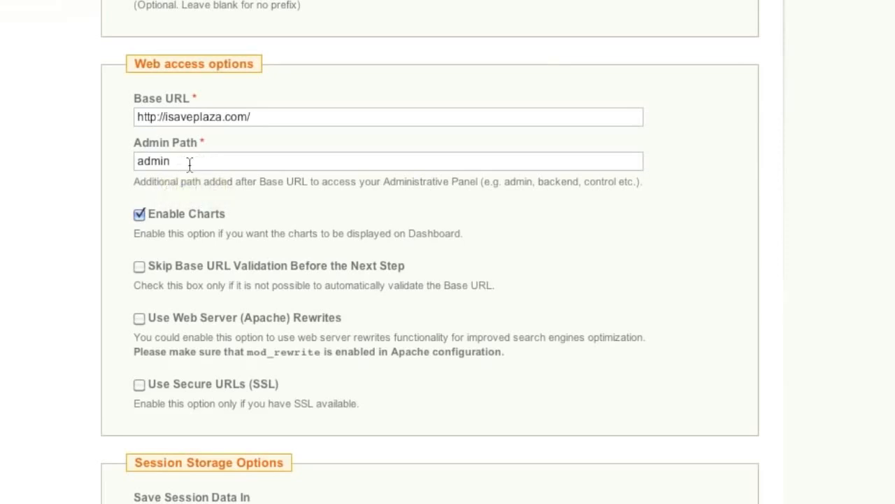
{"action": "scroll", "coordinate": [256, 176], "scroll_direction": "down", "scroll_amount": 1}
{"action": "scroll", "coordinate": [256, 176], "scroll_direction": "down", "scroll_amount": 3}
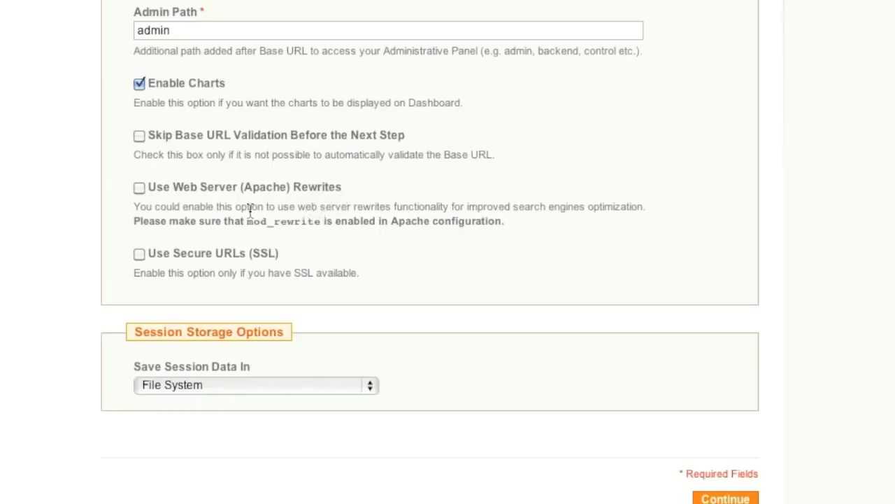
{"action": "left_click", "coordinate": [137, 187]}
{"action": "left_click", "coordinate": [138, 254]}
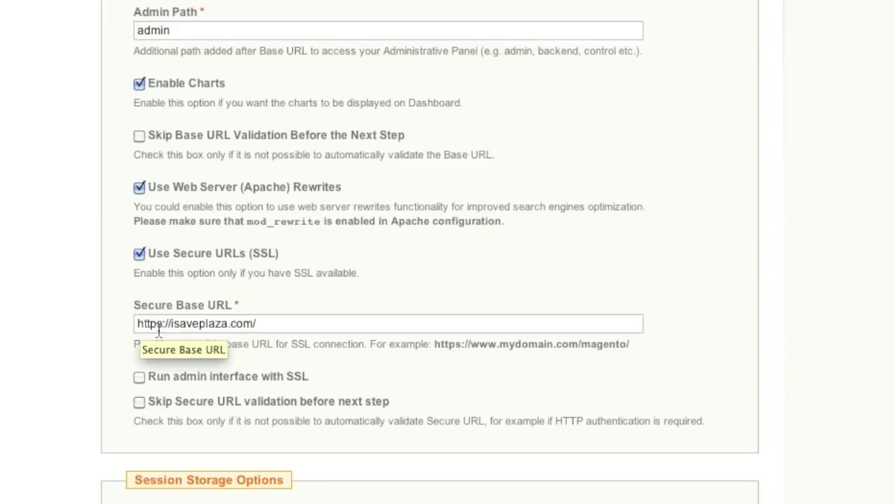
Enable running the admin interface with SSL and skipping Secure URL validation before the next step.
{"action": "scroll", "coordinate": [161, 326], "scroll_direction": "down", "scroll_amount": 1}
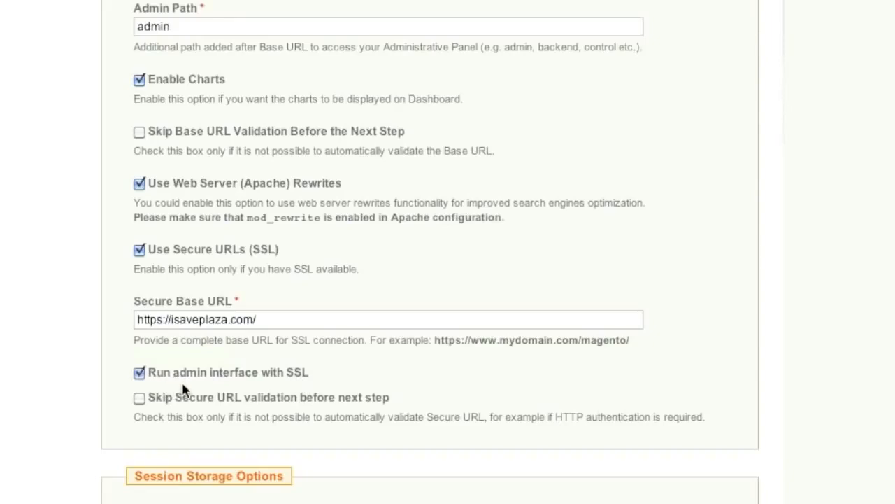
{"action": "scroll", "coordinate": [225, 395], "scroll_direction": "down", "scroll_amount": 2}
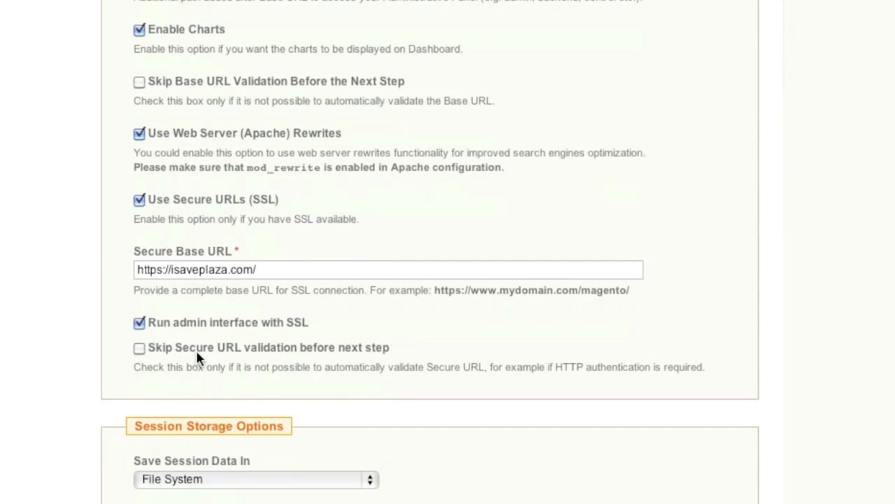
{"action": "left_click", "coordinate": [139, 347]}
{"action": "scroll", "coordinate": [208, 365], "scroll_direction": "down", "scroll_amount": 3}
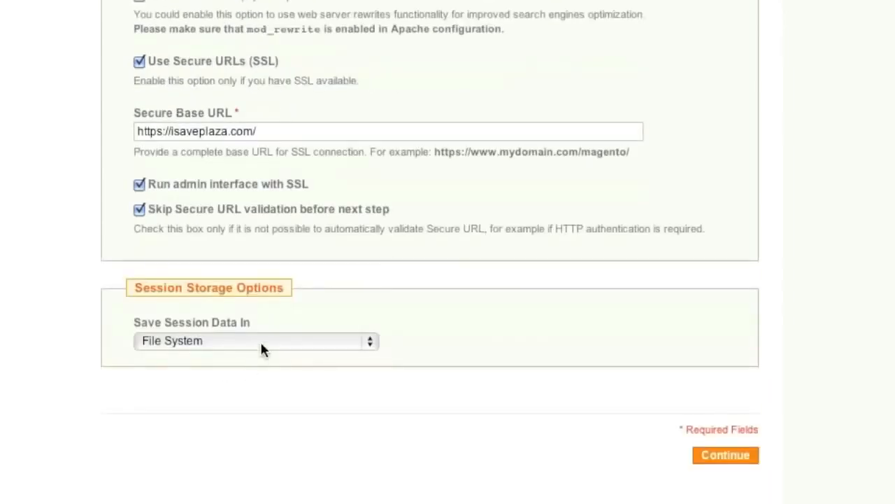
Keep File System as the session data storage and submit the configuration.
{"action": "left_click", "coordinate": [261, 343]}
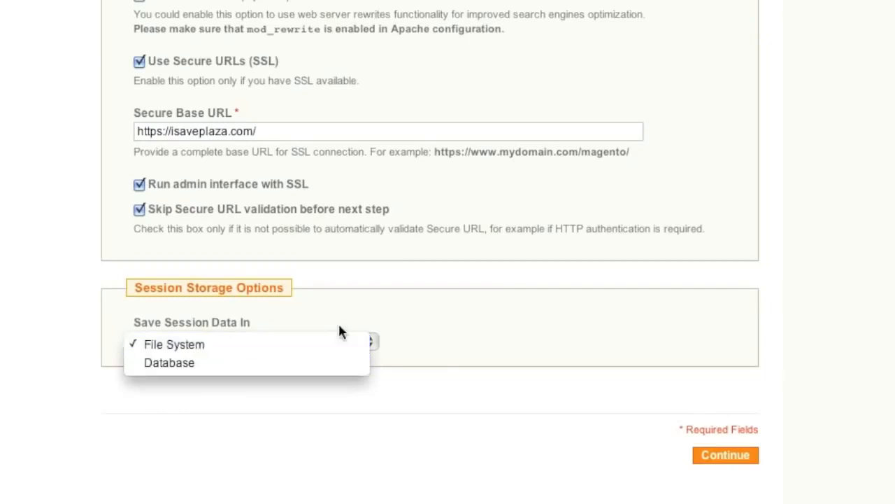
{"action": "left_click", "coordinate": [339, 324]}
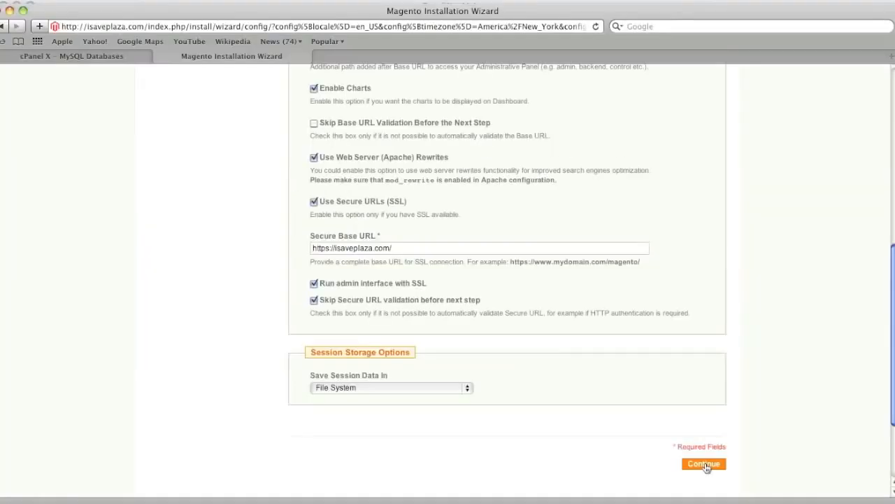
{"action": "scroll", "coordinate": [706, 468], "scroll_direction": "down", "scroll_amount": 1}
{"action": "left_click", "coordinate": [703, 463]}
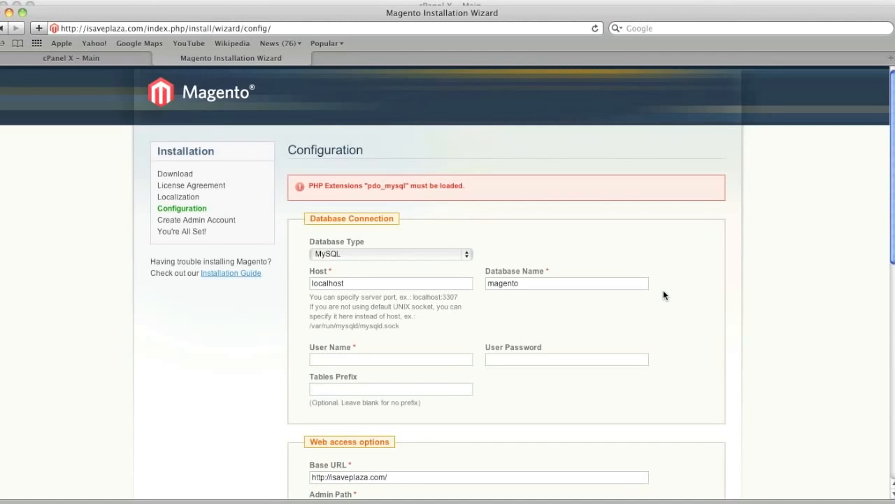
Open the web root public_html in cPanel's File Manager and open php.ini for editing with utf-8 encoding.
{"action": "left_click", "coordinate": [109, 62]}
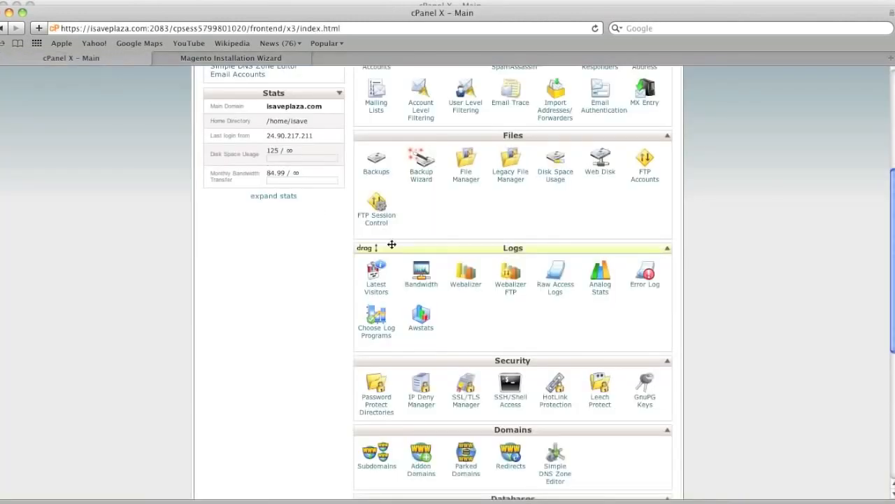
{"action": "left_click", "coordinate": [466, 168]}
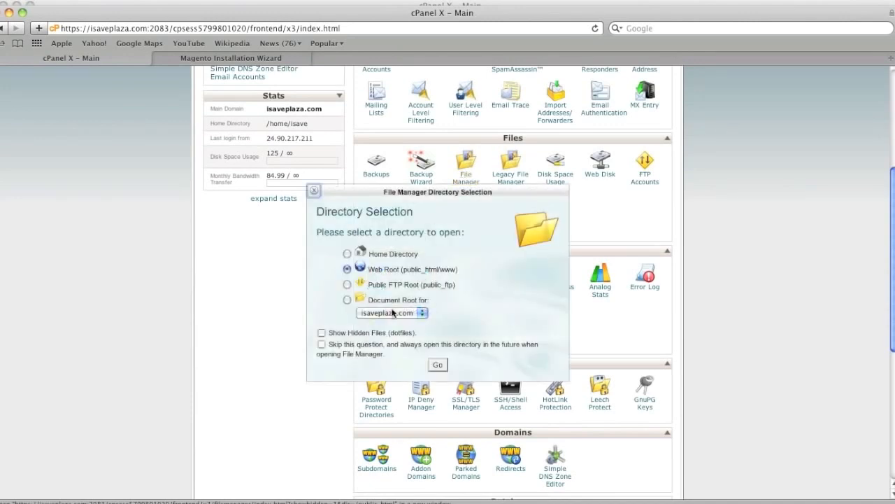
{"action": "left_click", "coordinate": [436, 364]}
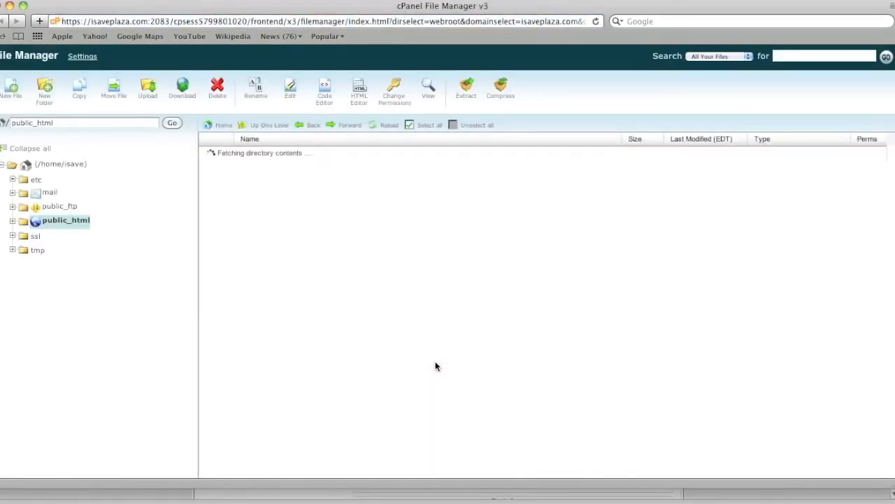
{"action": "scroll", "coordinate": [394, 348], "scroll_direction": "down", "scroll_amount": 5}
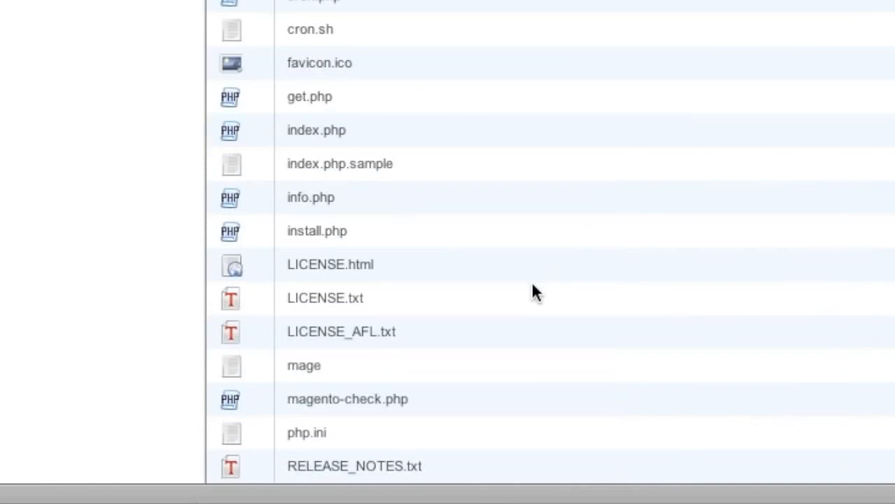
{"action": "left_click", "coordinate": [340, 431]}
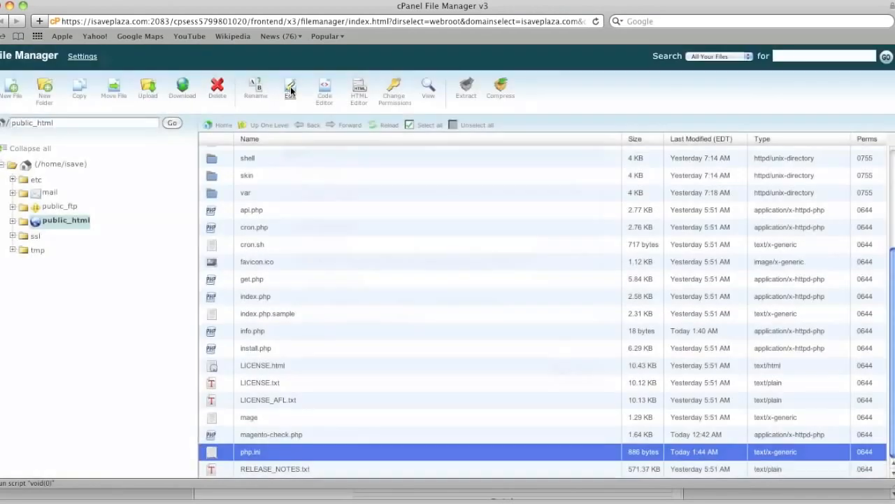
{"action": "left_click", "coordinate": [291, 91]}
{"action": "left_click", "coordinate": [557, 373]}
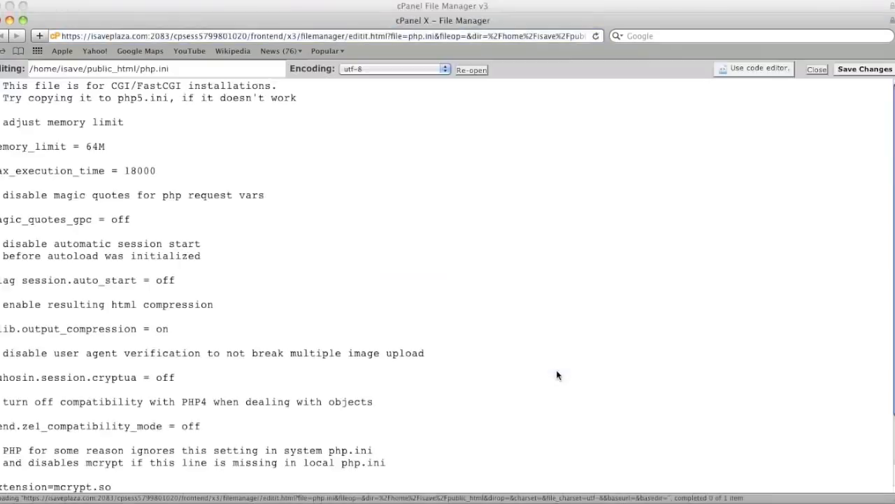
Append a pdo comment, extension=pdo.so and extension=pdo_mysql.so to the end of php.ini, save it, and close the editor and File Manager.
{"action": "scroll", "coordinate": [420, 335], "scroll_direction": "down", "scroll_amount": 2}
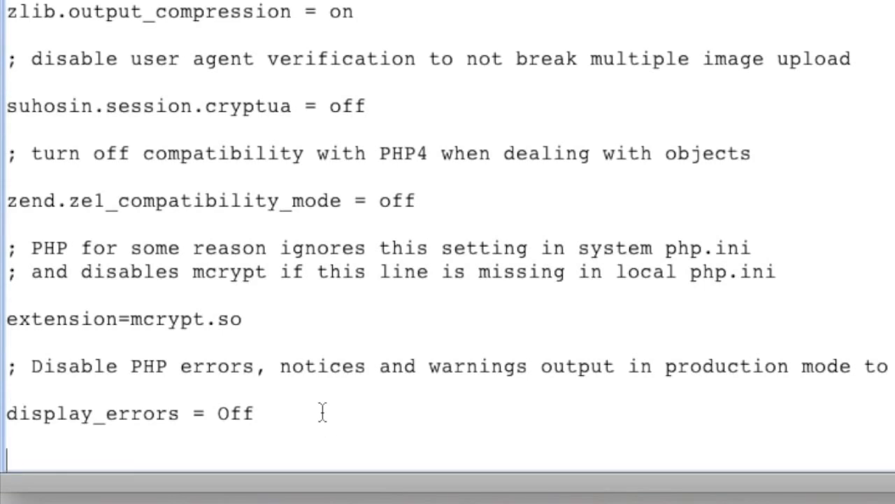
{"action": "type", "text": "; pdo extension=pdo.so extension=pdo_mysql.so"}
{"action": "scroll", "coordinate": [319, 426], "scroll_direction": "down", "scroll_amount": 1}
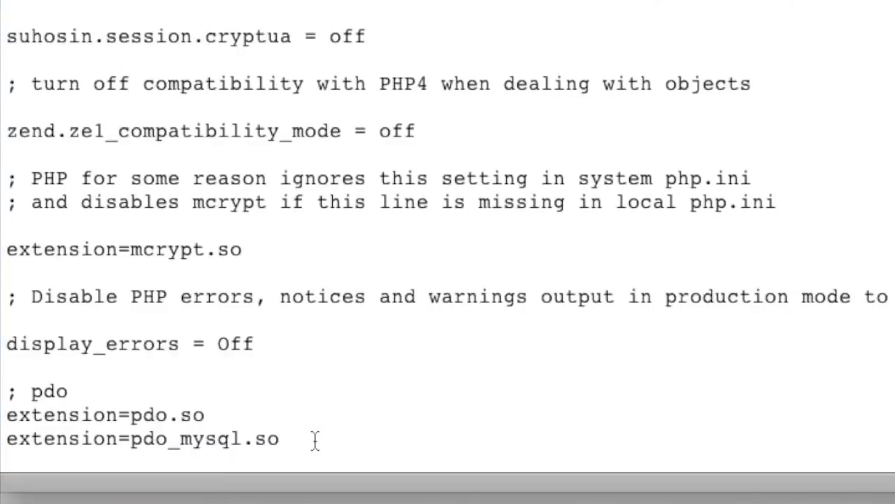
{"action": "scroll", "coordinate": [320, 427], "scroll_direction": "up", "scroll_amount": 1}
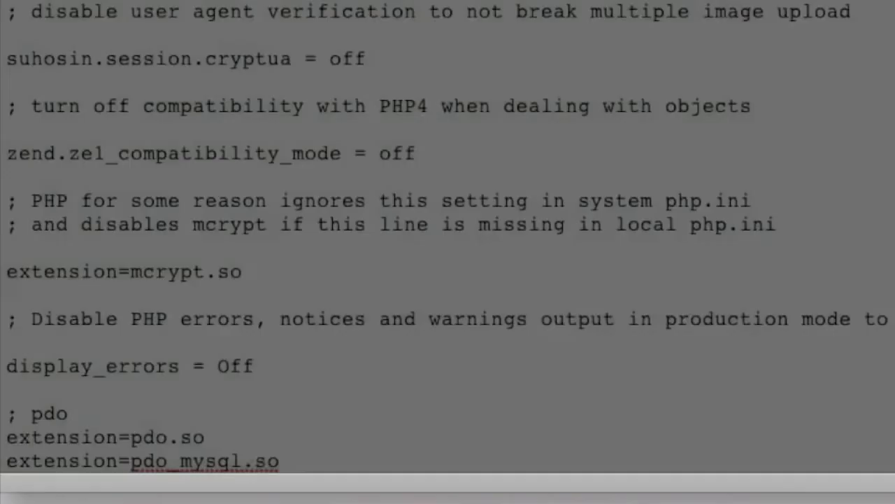
{"action": "left_click_drag", "start_coordinate": [7, 438], "coordinate": [319, 458]}
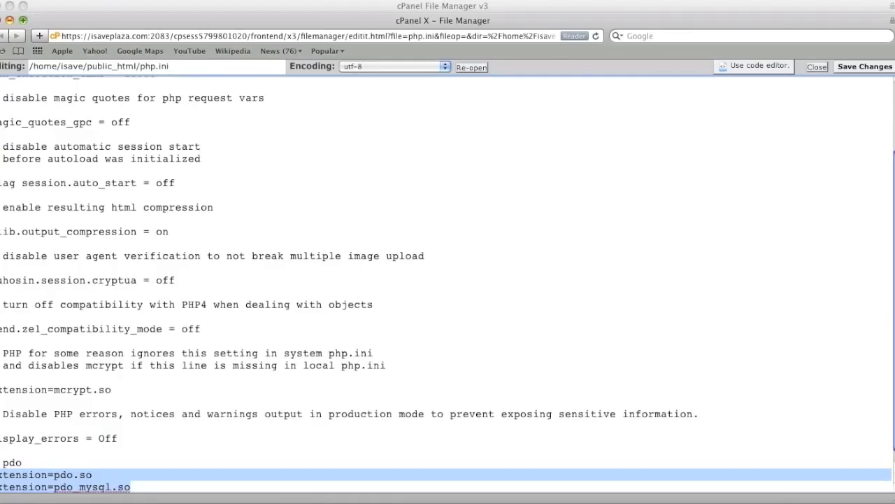
{"action": "left_click", "coordinate": [817, 66]}
{"action": "left_click", "coordinate": [544, 137]}
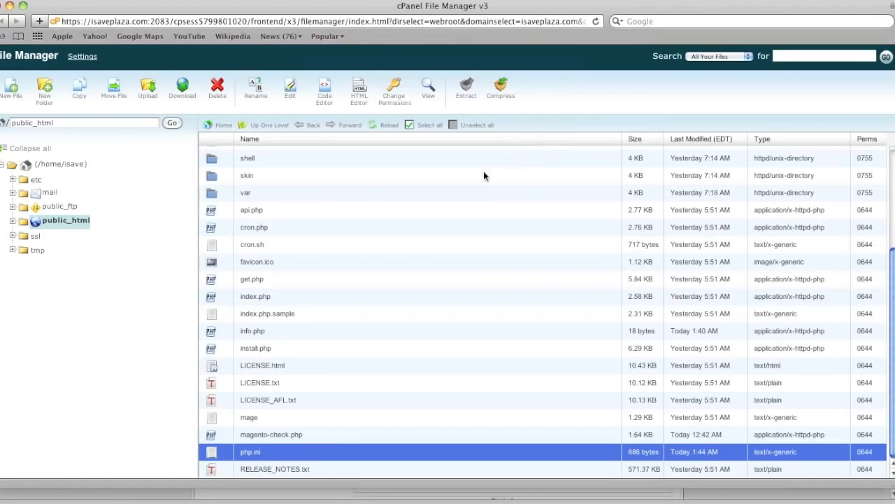
{"action": "left_click", "coordinate": [9, 6]}
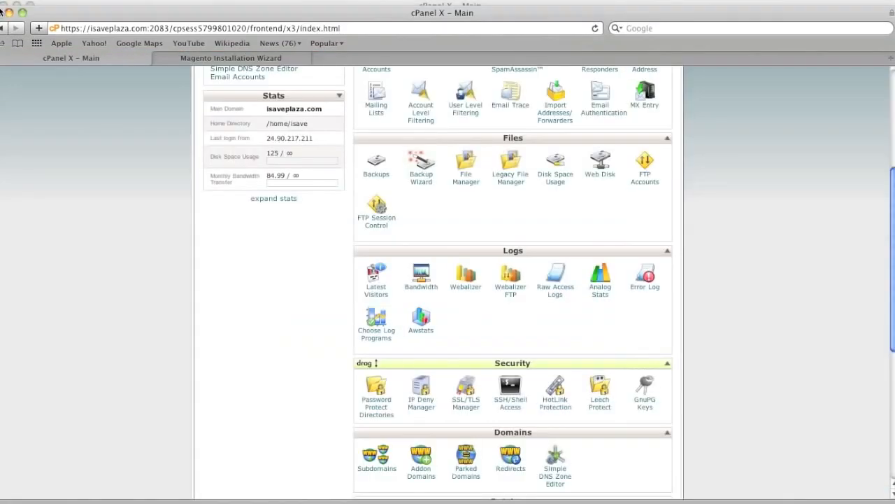
Return to the Magento installer and resubmit the configuration with the SSL options enabled and File System session storage.
{"action": "left_click", "coordinate": [257, 56]}
{"action": "scroll", "coordinate": [703, 361], "scroll_direction": "down", "scroll_amount": 15}
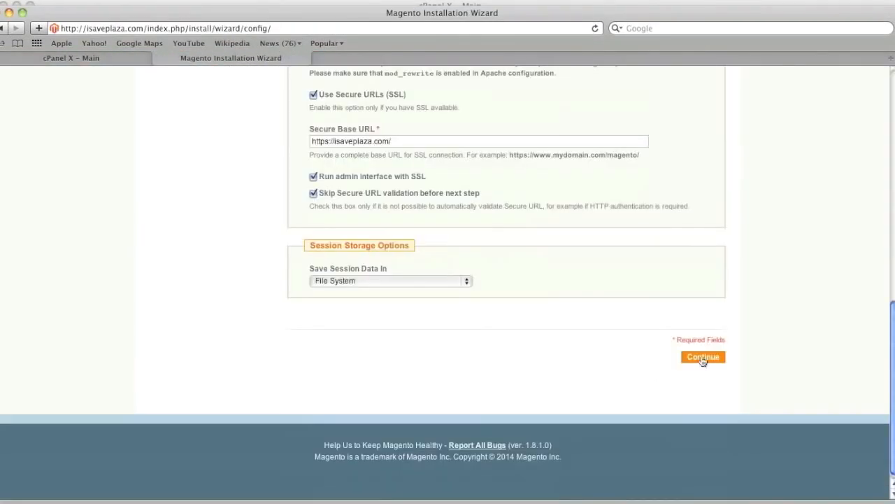
{"action": "left_click", "coordinate": [703, 358]}
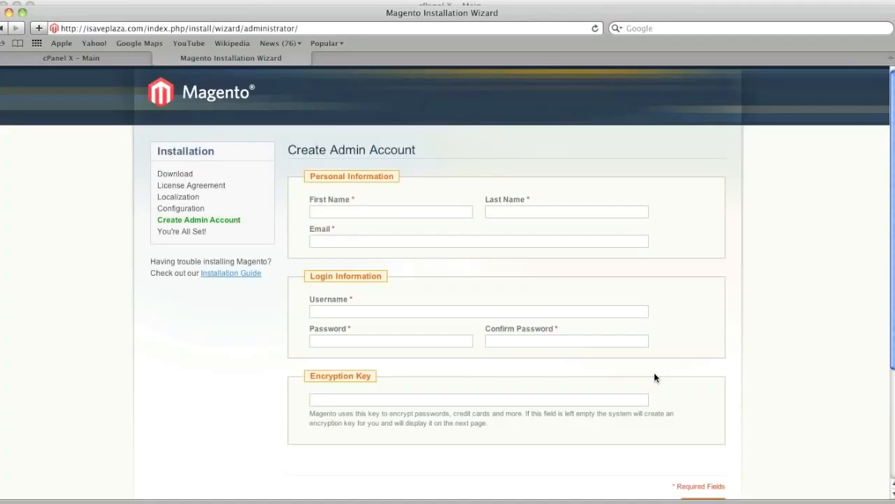
Submit the Create Admin Account form with the encryption key left blank so that Magento generates one.
{"action": "left_click", "coordinate": [375, 213]}
{"action": "scroll", "coordinate": [532, 342], "scroll_direction": "down", "scroll_amount": 4}
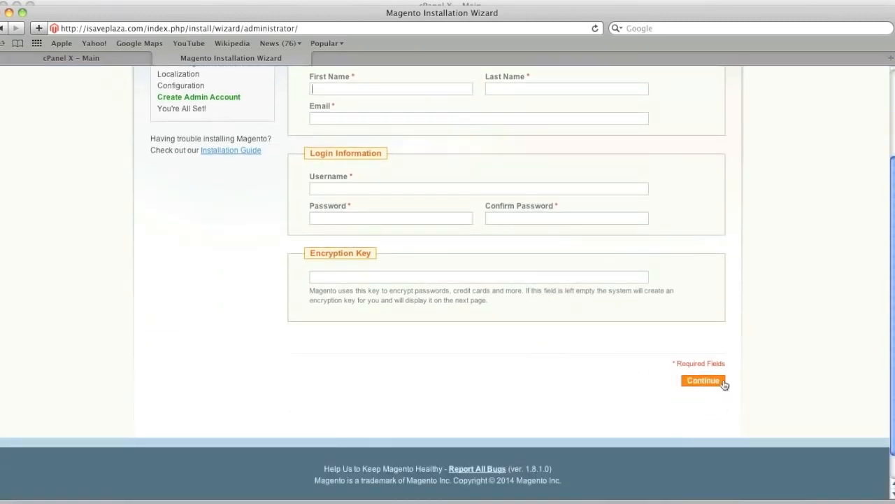
{"action": "left_click", "coordinate": [703, 380]}
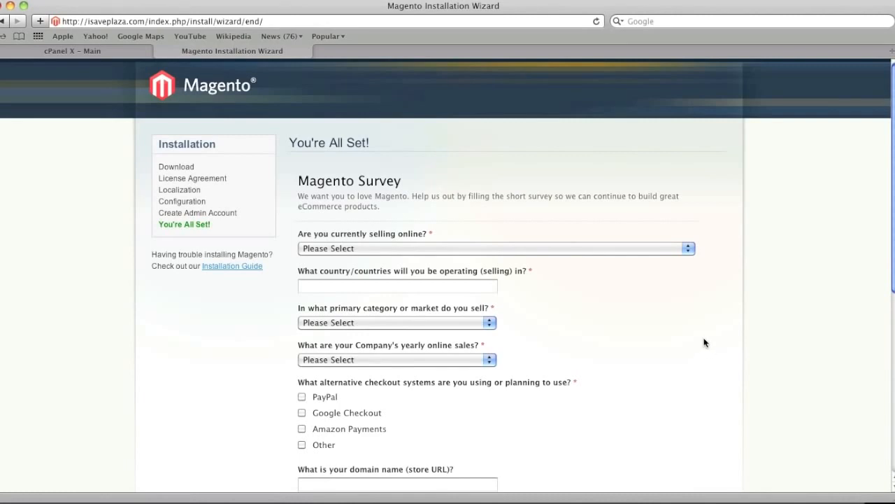
Highlight the generated encryption key on the installer's final page and preview the store's frontend.
{"action": "scroll", "coordinate": [654, 336], "scroll_direction": "down", "scroll_amount": 4}
{"action": "scroll", "coordinate": [654, 338], "scroll_direction": "down", "scroll_amount": 5}
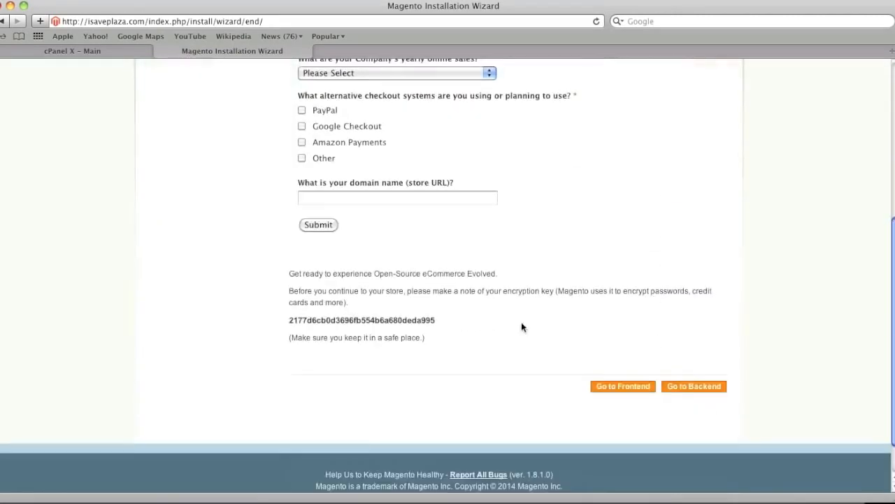
{"action": "left_click_drag", "start_coordinate": [445, 322], "coordinate": [287, 319]}
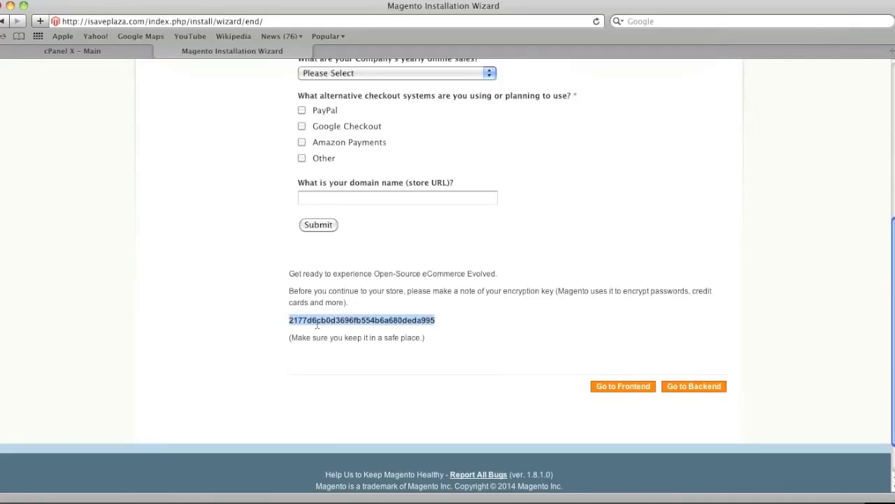
{"action": "left_click", "coordinate": [628, 389]}
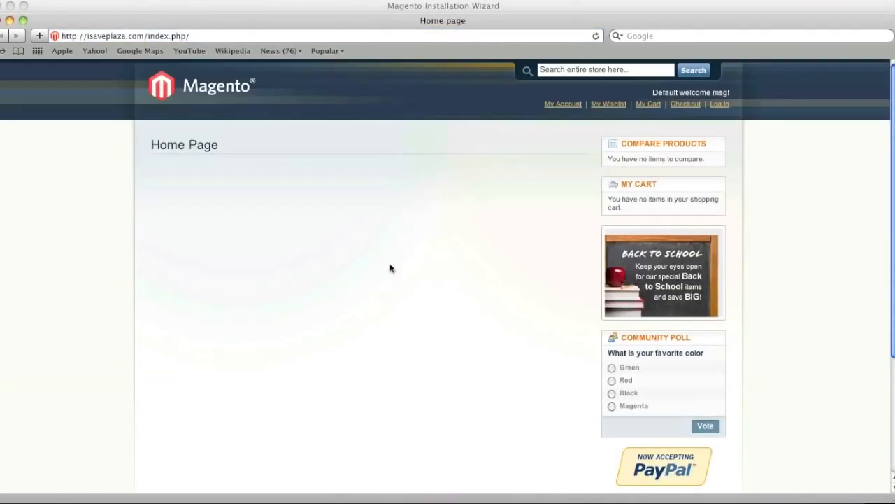
{"action": "left_click", "coordinate": [2, 34]}
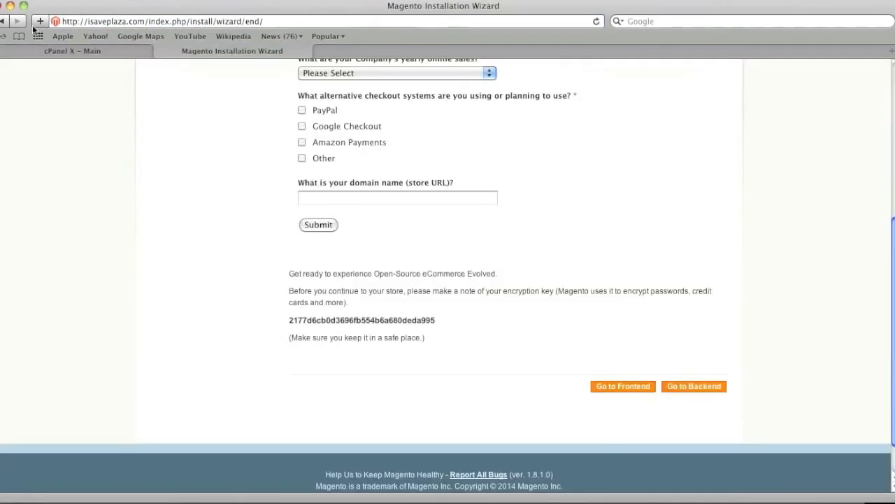
Log in to the Magento backend as admin and dismiss the incoming message on the dashboard.
{"action": "left_click", "coordinate": [694, 386]}
{"action": "left_click", "coordinate": [417, 229]}
{"action": "type", "text": "admin"}
{"action": "left_click", "coordinate": [587, 250]}
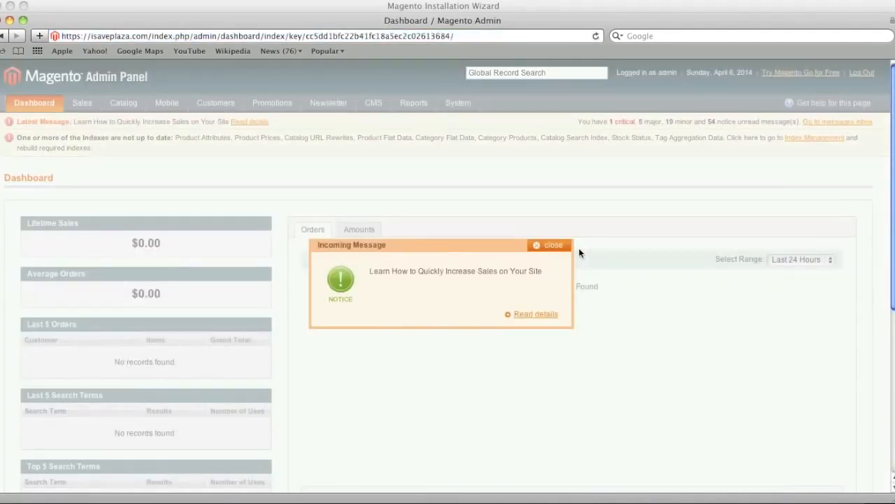
{"action": "left_click", "coordinate": [548, 246]}
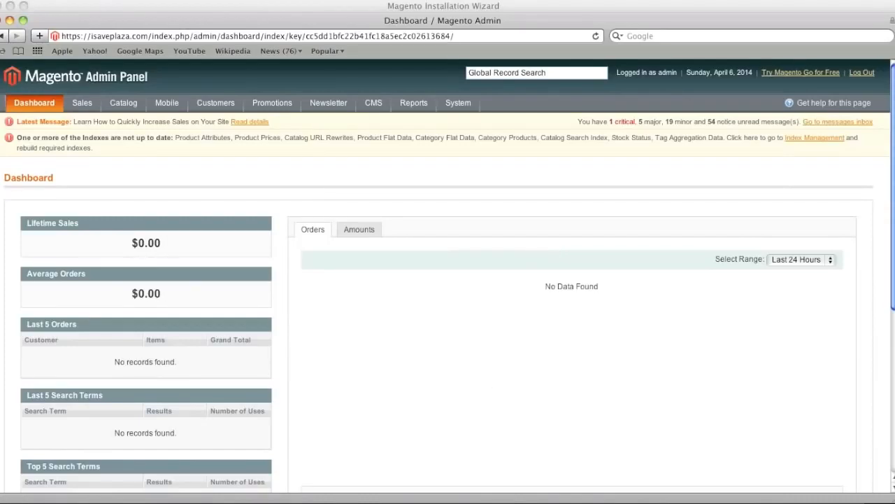
Close the Magento admin window and the installer window with both of its tabs.
{"action": "left_click", "coordinate": [1, 20]}
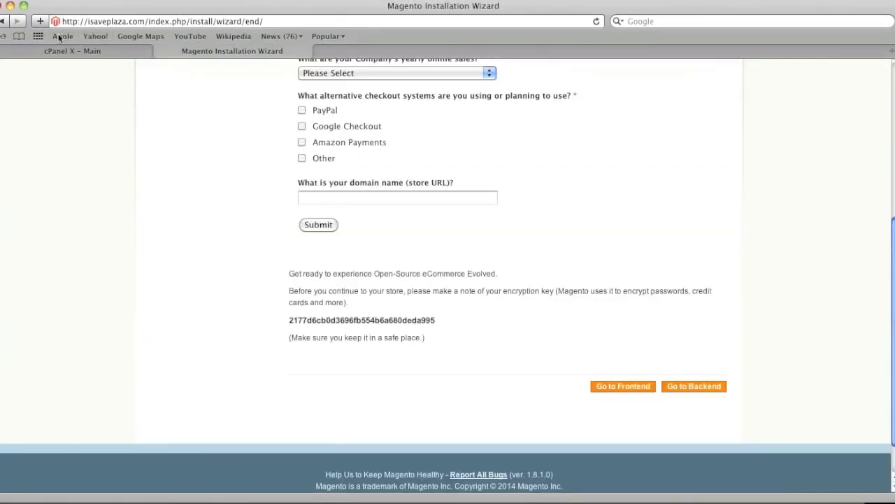
{"action": "left_click", "coordinate": [1, 7]}
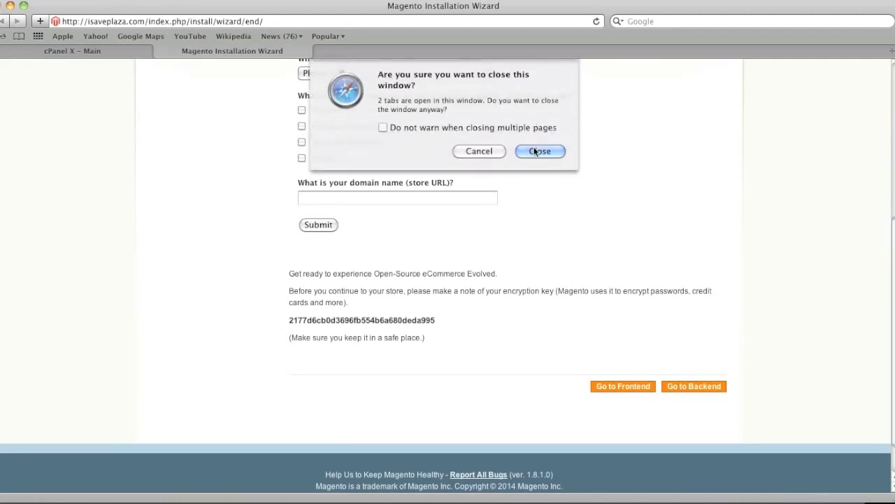
{"action": "left_click", "coordinate": [539, 151]}
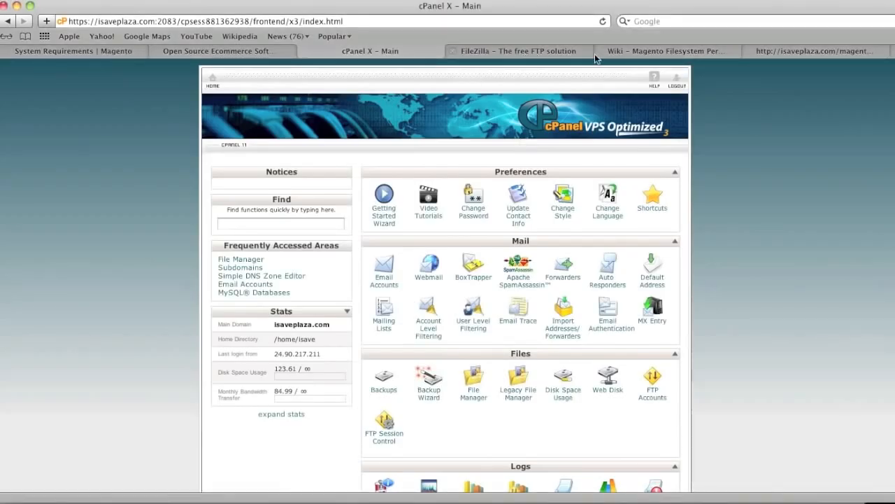
Look through the Magento Filesystem Permissions wiki article for the folders that must be writable.
{"action": "left_click", "coordinate": [658, 51]}
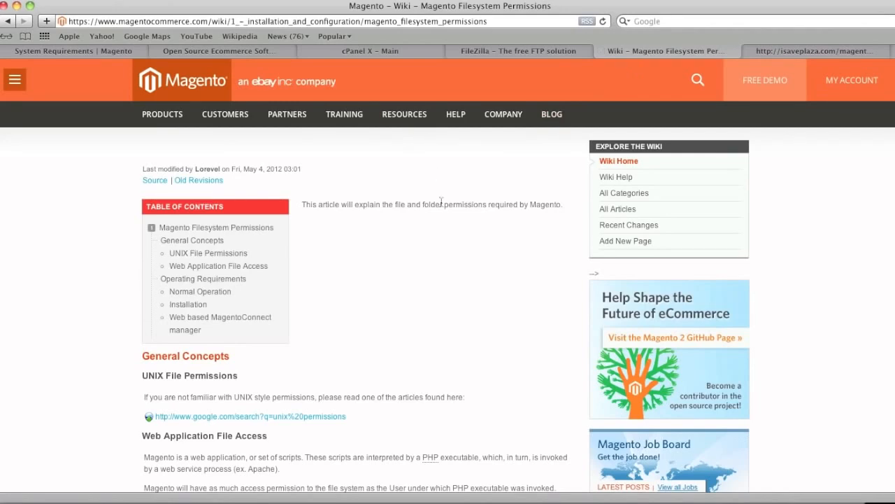
{"action": "scroll", "coordinate": [441, 202], "scroll_direction": "down", "scroll_amount": 2}
{"action": "scroll", "coordinate": [442, 202], "scroll_direction": "down", "scroll_amount": 9}
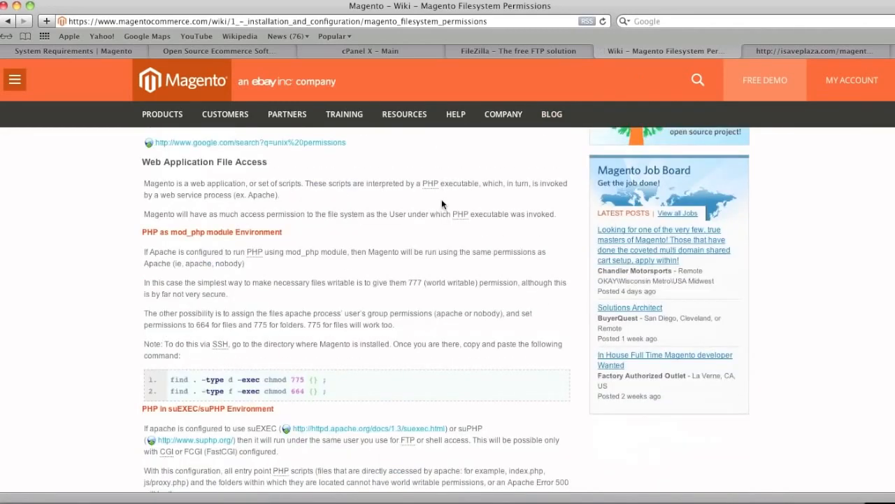
{"action": "scroll", "coordinate": [442, 202], "scroll_direction": "down", "scroll_amount": 3}
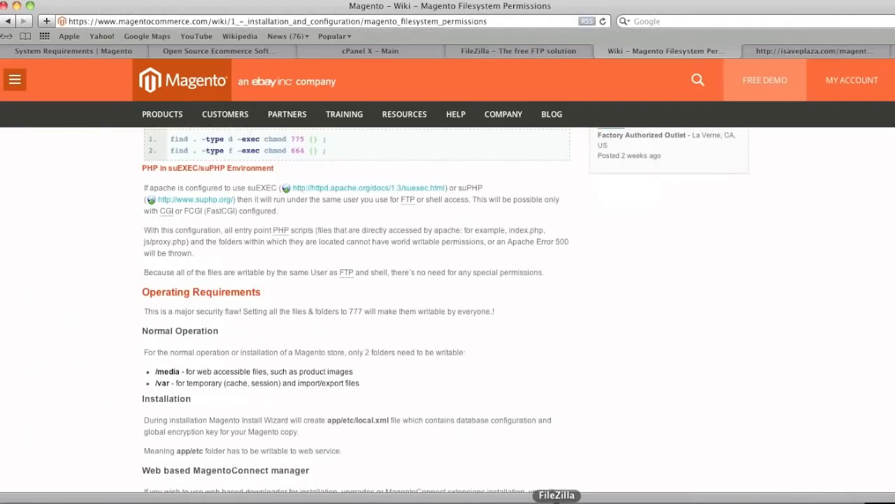
Switch to FileZilla and set the permissions of the media directory in /public_html to 777.
{"action": "left_click", "coordinate": [557, 501]}
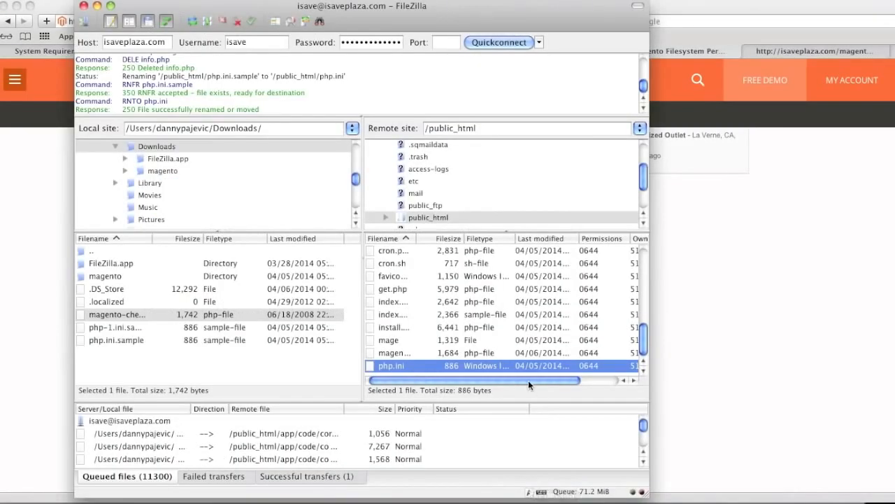
{"action": "scroll", "coordinate": [549, 347], "scroll_direction": "up", "scroll_amount": 5}
{"action": "scroll", "coordinate": [550, 347], "scroll_direction": "up", "scroll_amount": 5}
{"action": "left_click", "coordinate": [391, 352]}
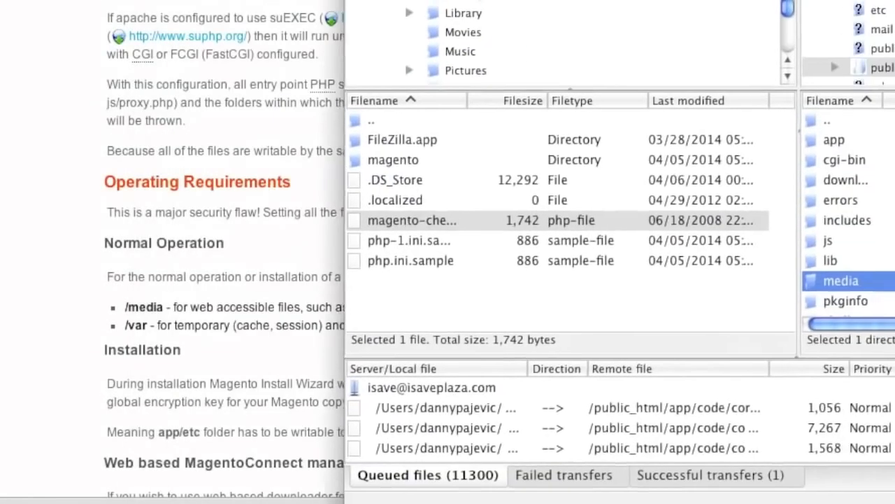
{"action": "right_click", "coordinate": [845, 271]}
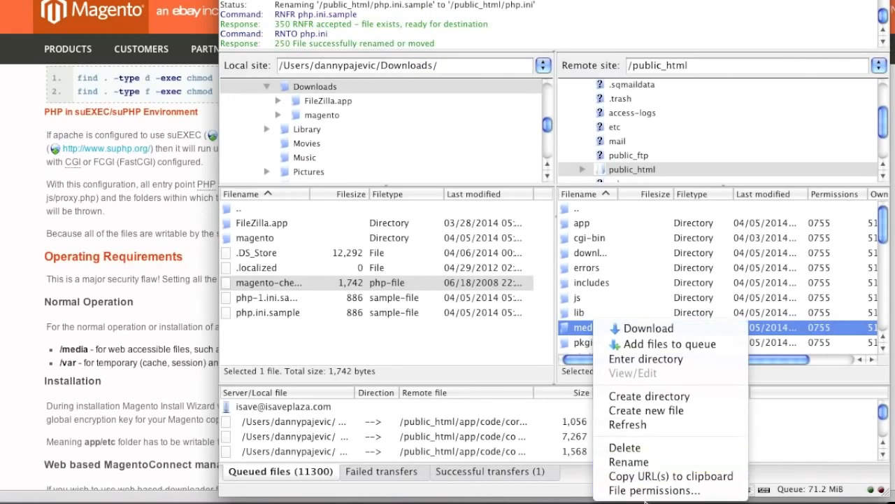
{"action": "left_click", "coordinate": [651, 491]}
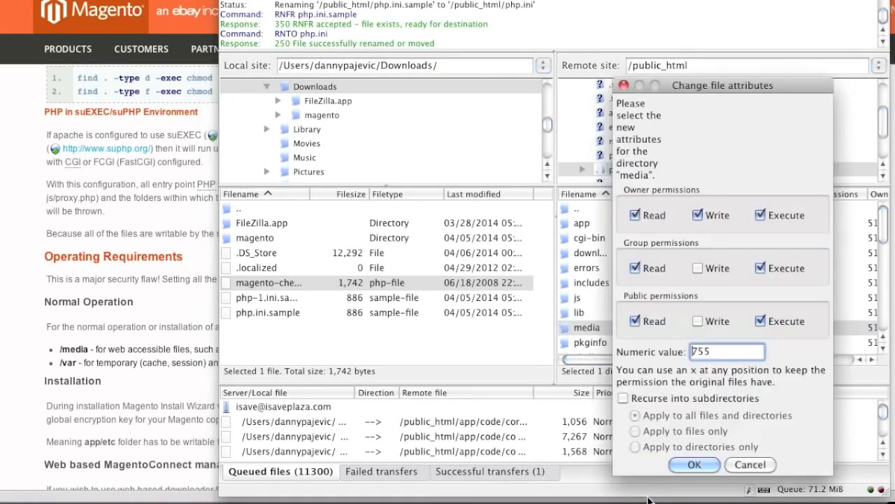
{"action": "double_click", "coordinate": [708, 355]}
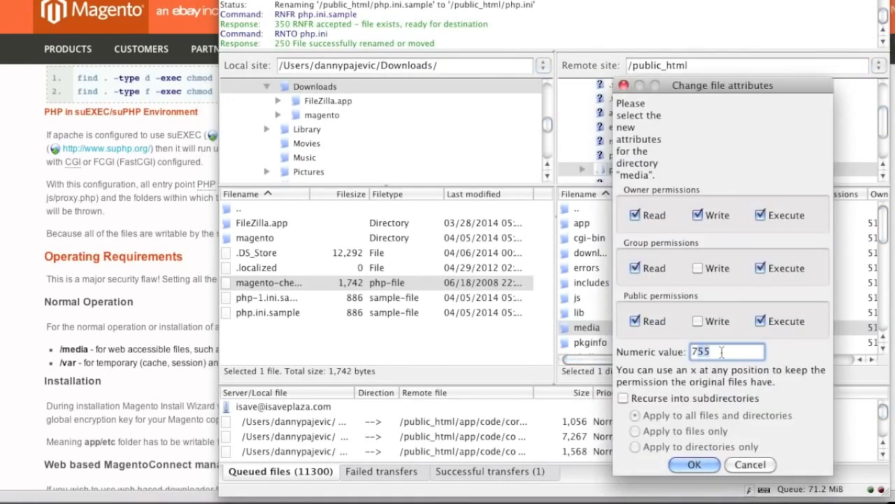
{"action": "type", "text": "777"}
{"action": "left_click", "coordinate": [696, 463]}
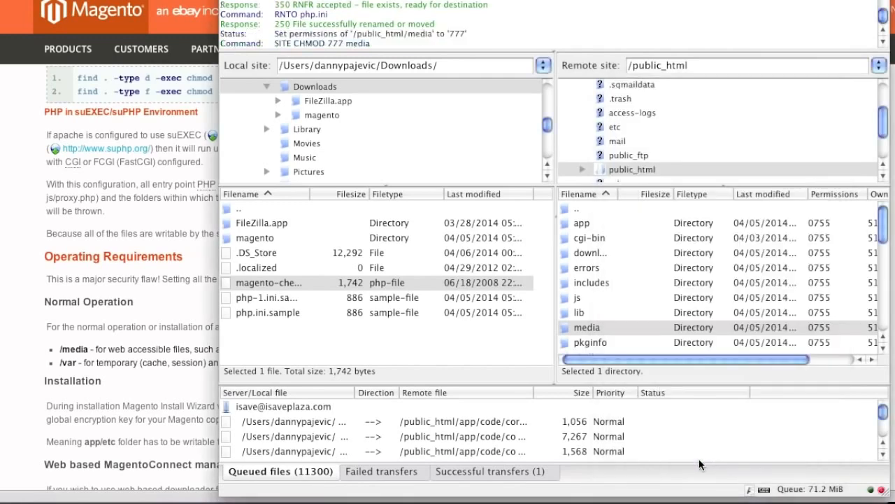
{"action": "scroll", "coordinate": [640, 327], "scroll_direction": "down", "scroll_amount": 5}
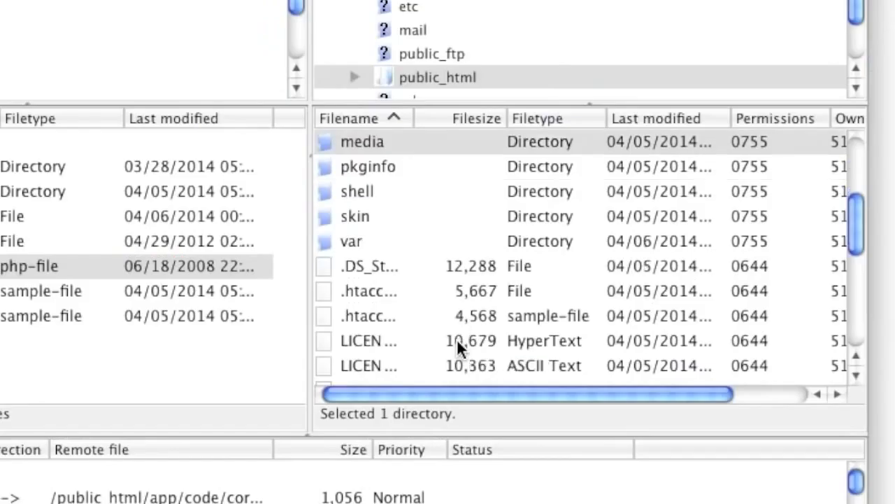
Give the var directory in /public_html the same 777 permissions as the media directory.
{"action": "scroll", "coordinate": [433, 346], "scroll_direction": "down", "scroll_amount": 3}
{"action": "scroll", "coordinate": [418, 325], "scroll_direction": "up", "scroll_amount": 3}
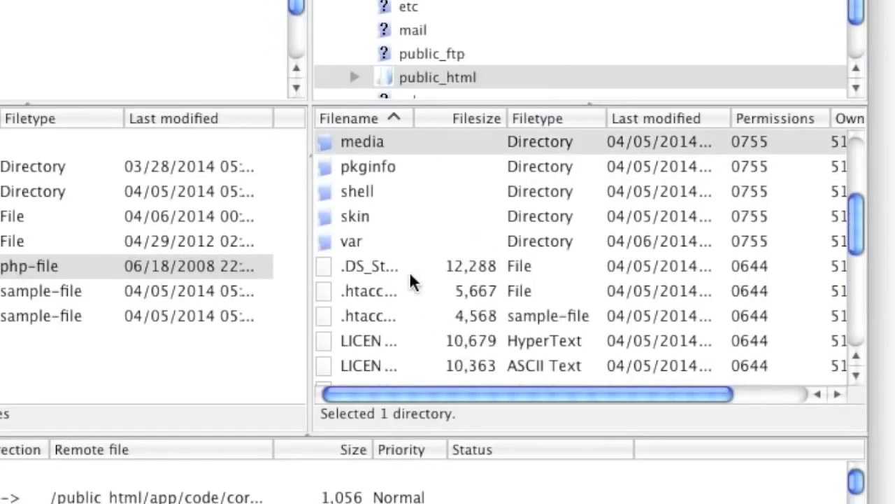
{"action": "right_click", "coordinate": [364, 248]}
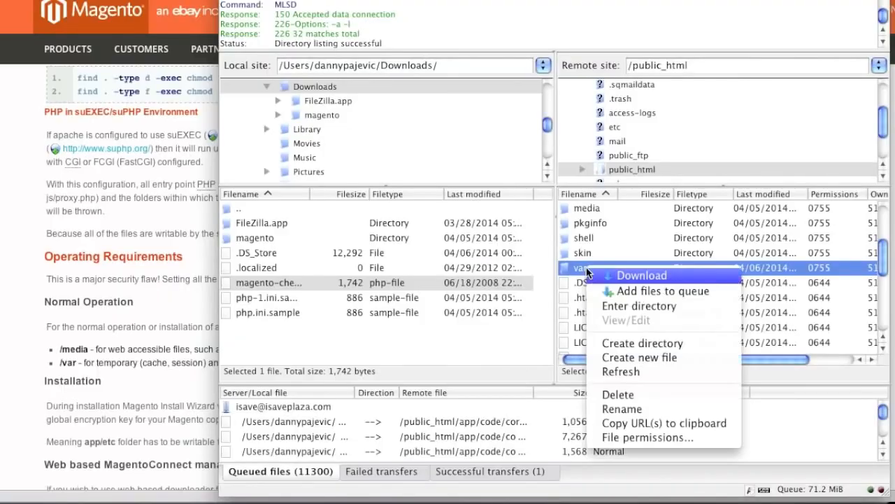
{"action": "left_click", "coordinate": [648, 436]}
{"action": "left_click", "coordinate": [697, 268]}
{"action": "left_click", "coordinate": [697, 320]}
{"action": "left_click", "coordinate": [690, 466]}
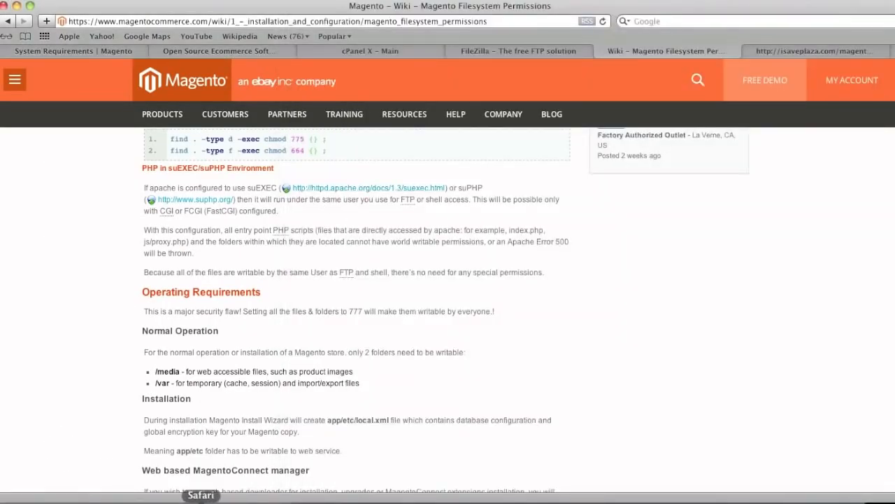
Switch to Safari and open isaveplaza.com/admin in place of the magento-check.php page.
{"action": "right_click", "coordinate": [203, 498]}
{"action": "left_click", "coordinate": [559, 308]}
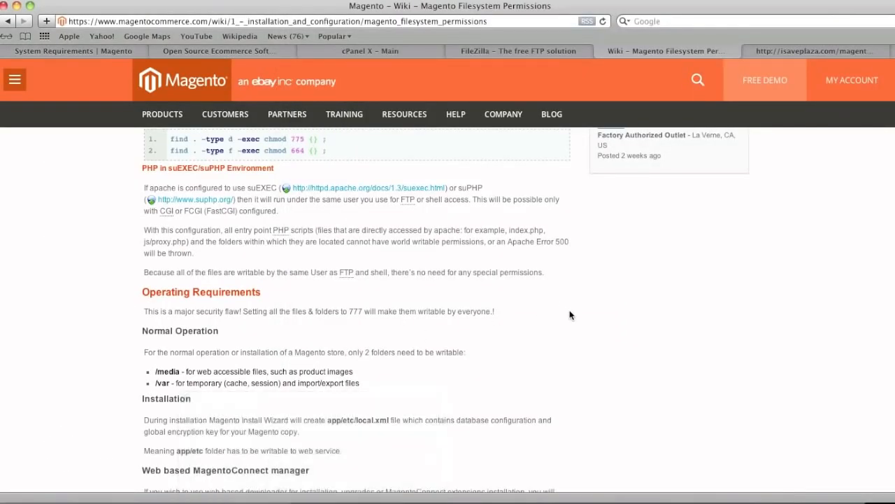
{"action": "left_click", "coordinate": [792, 52]}
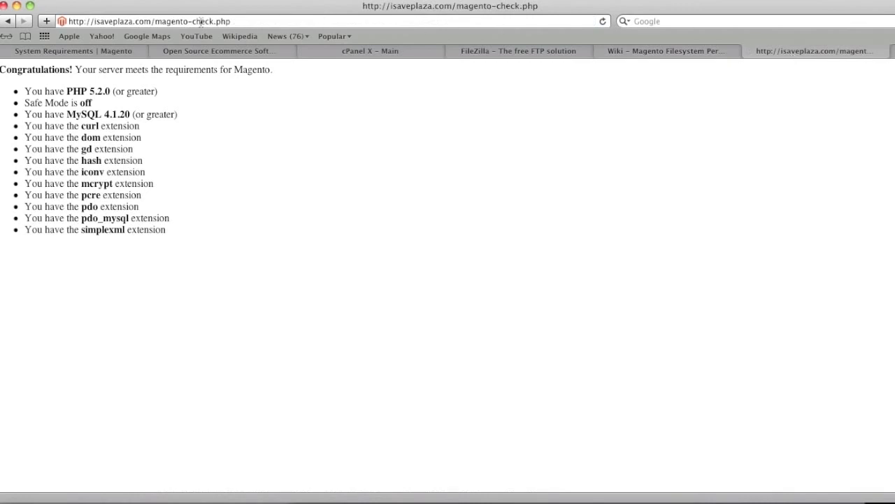
{"action": "left_click", "coordinate": [156, 20]}
{"action": "left_click_drag", "start_coordinate": [155, 21], "coordinate": [327, 22]}
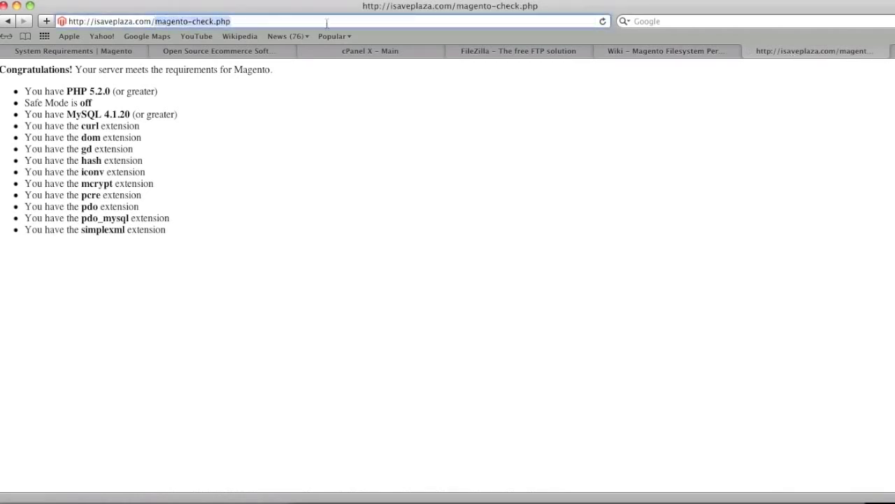
{"action": "type", "text": "admin"}
{"action": "key", "text": "Return"}
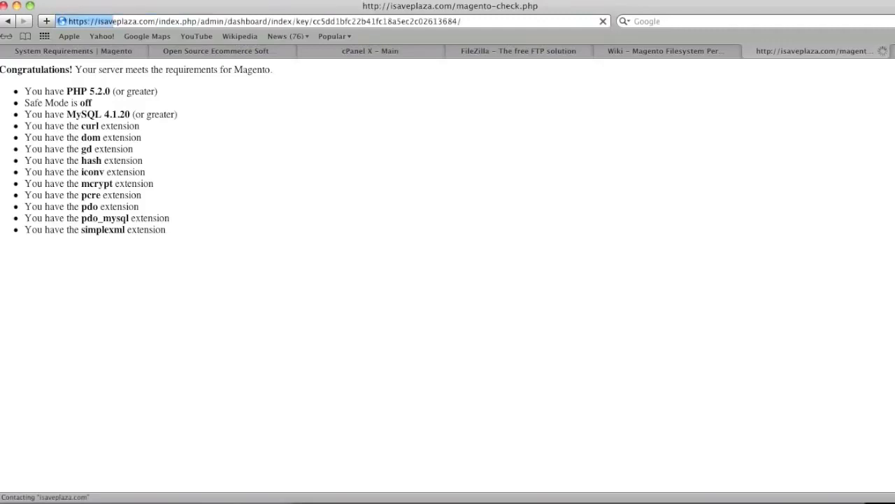
Start a new catalog product with the Default attribute set and the Simple Product type.
{"action": "mouse_move", "coordinate": [140, 102]}
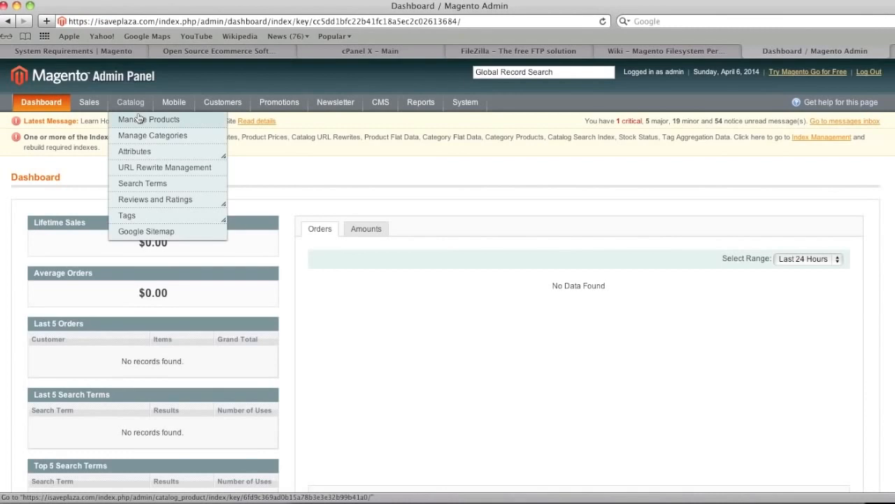
{"action": "left_click", "coordinate": [139, 119]}
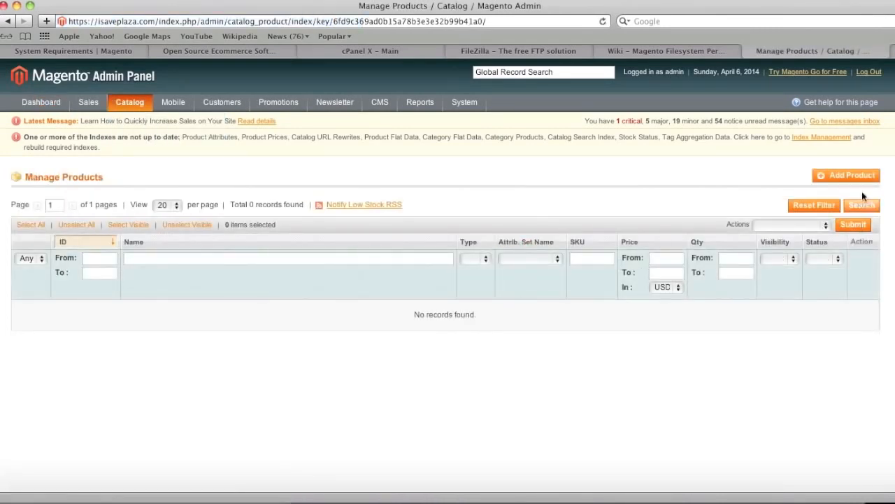
{"action": "left_click", "coordinate": [850, 175]}
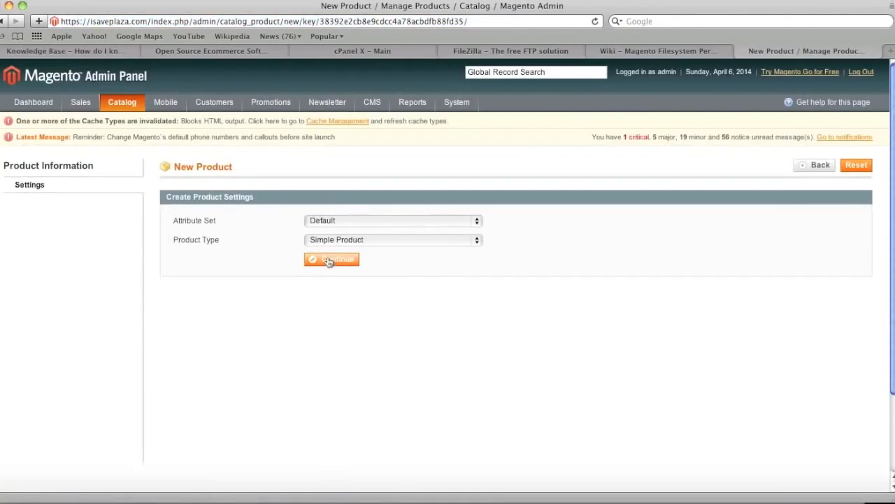
{"action": "left_click", "coordinate": [328, 260]}
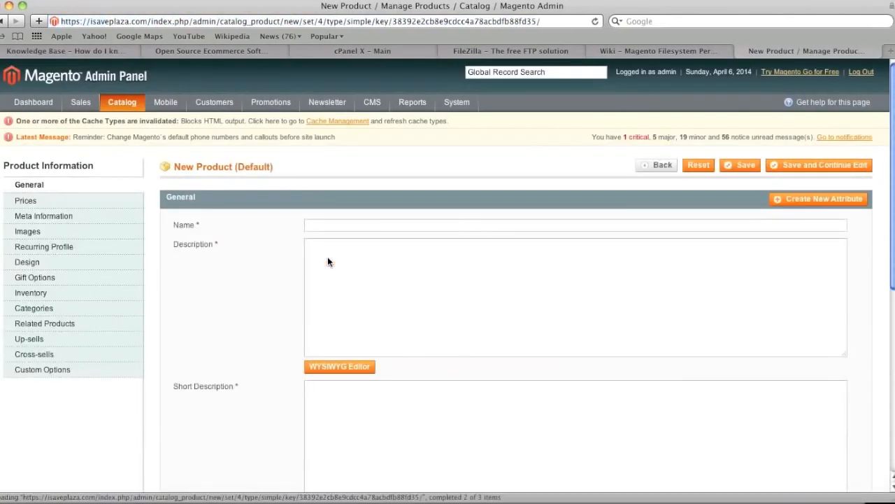
Enter "My item" as the new product's name in its general information.
{"action": "left_click", "coordinate": [344, 230]}
{"action": "type", "text": "My ite"}
{"action": "key", "text": "BackSpace"}
{"action": "key", "text": "BackSpace"}
{"action": "type", "text": "tem"}
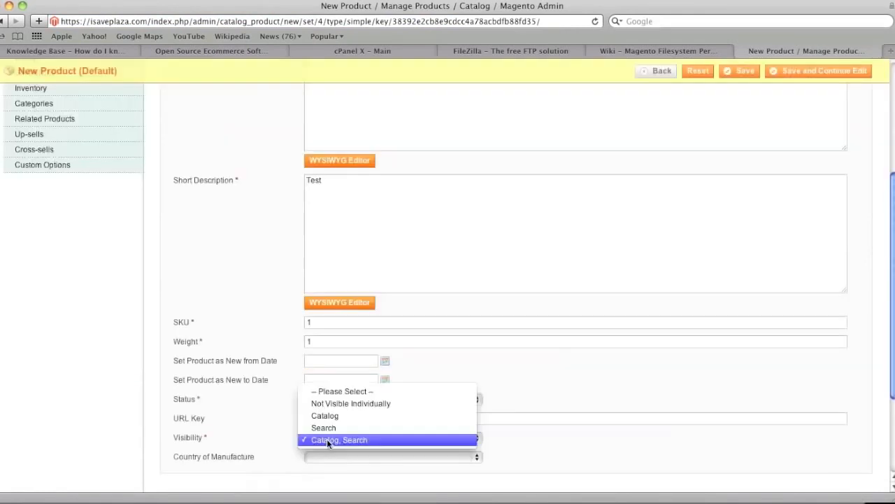
{"action": "left_click", "coordinate": [326, 438]}
{"action": "scroll", "coordinate": [400, 423], "scroll_direction": "up", "scroll_amount": 1}
{"action": "scroll", "coordinate": [397, 417], "scroll_direction": "up", "scroll_amount": 5}
Set the product's price to 10.00 USD and choose its tax class.
{"action": "left_click", "coordinate": [67, 207]}
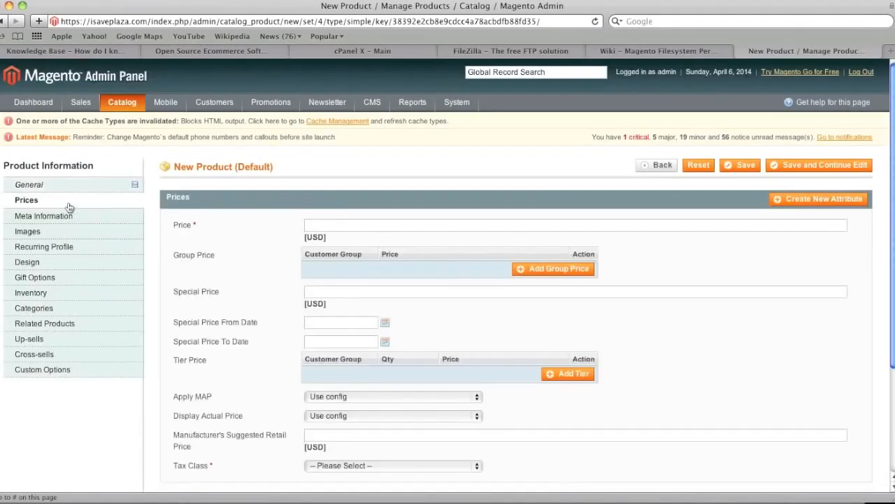
{"action": "left_click", "coordinate": [325, 225]}
{"action": "type", "text": "10.00"}
{"action": "scroll", "coordinate": [354, 294], "scroll_direction": "down", "scroll_amount": 3}
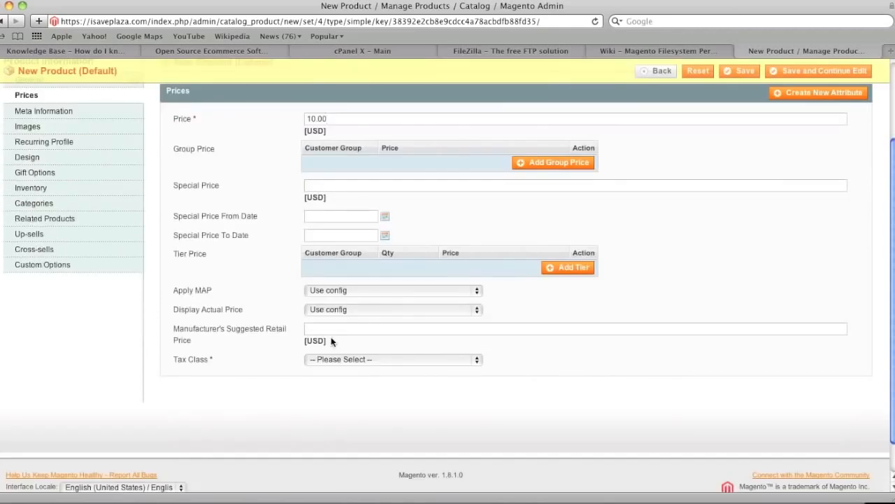
{"action": "left_click", "coordinate": [326, 359]}
{"action": "left_click", "coordinate": [326, 374]}
Upload t-shirt.jpg from the Desktop to the product's images and save the product, keeping it open for editing.
{"action": "left_click", "coordinate": [28, 126]}
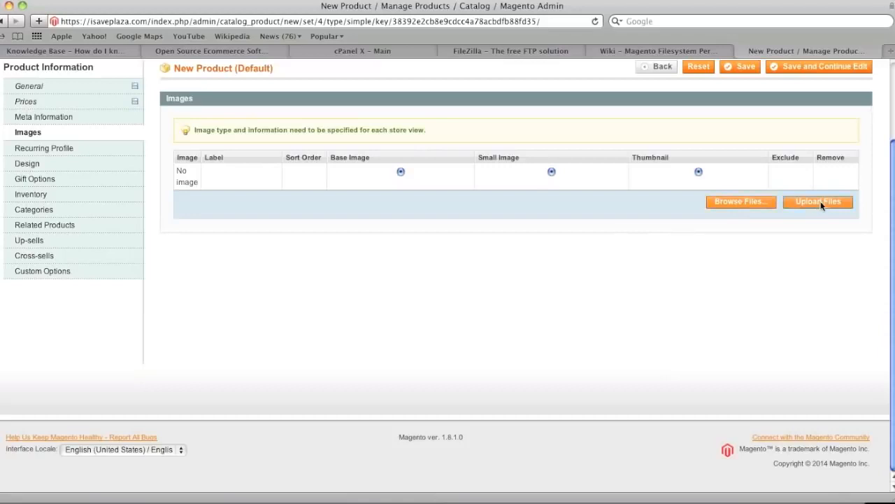
{"action": "left_click", "coordinate": [748, 202]}
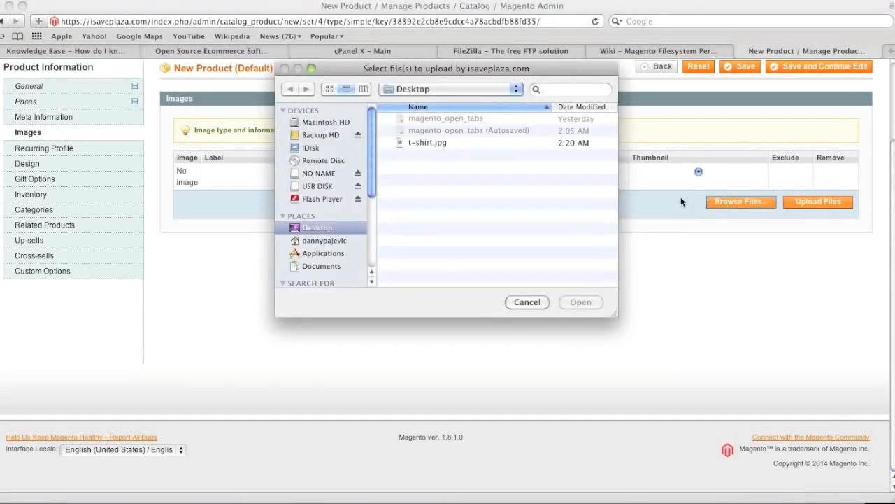
{"action": "left_click", "coordinate": [437, 143]}
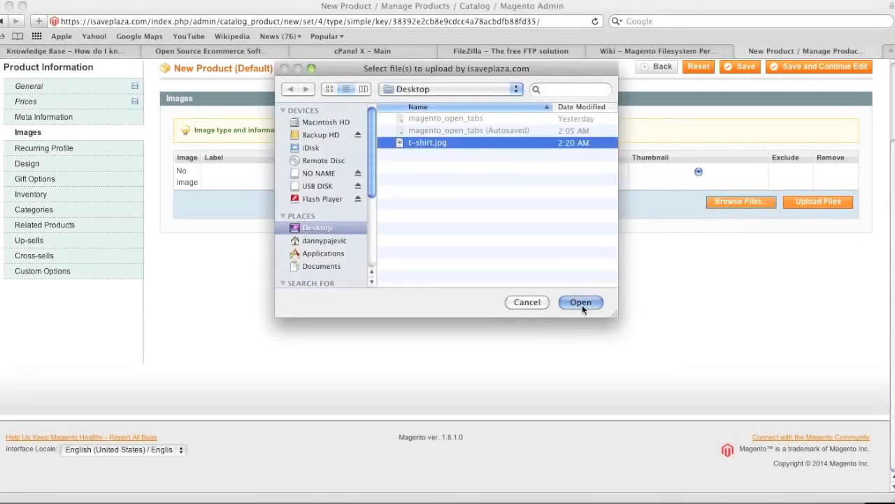
{"action": "left_click", "coordinate": [582, 303]}
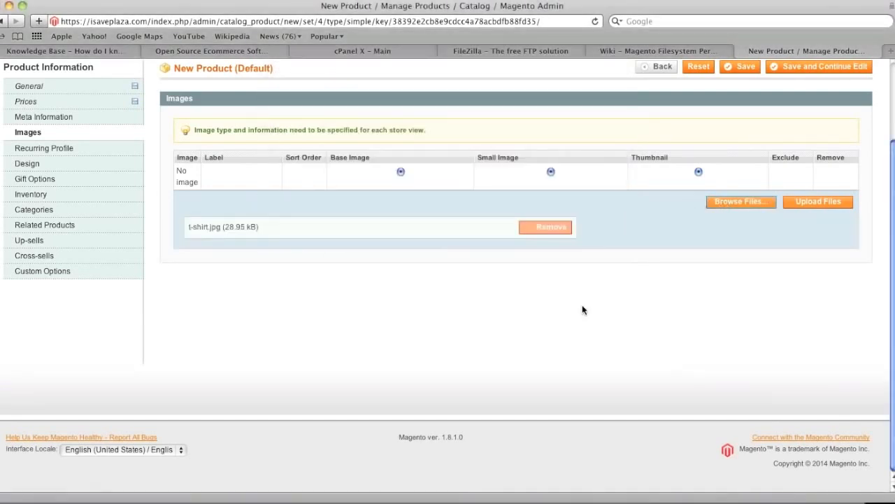
{"action": "left_click", "coordinate": [820, 201]}
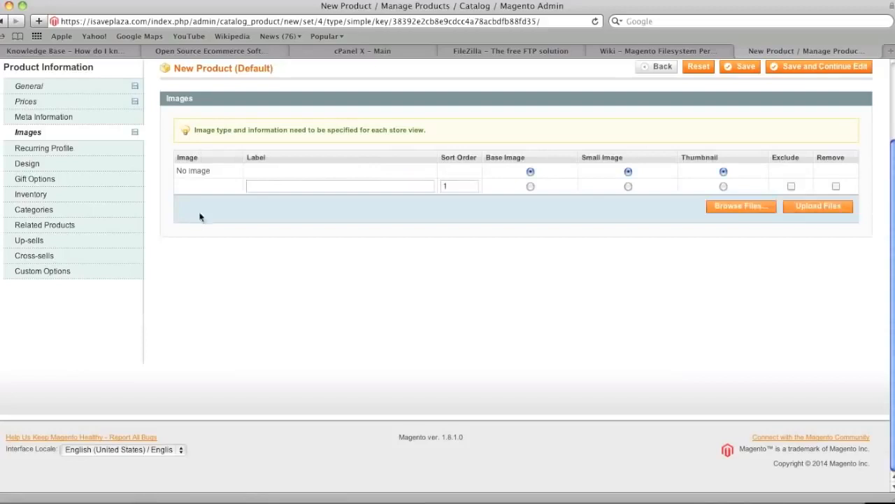
{"action": "mouse_move", "coordinate": [209, 188]}
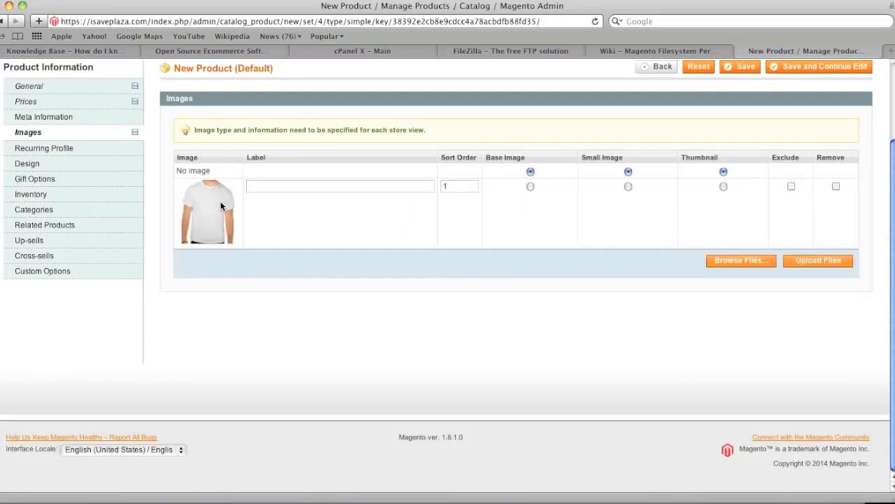
{"action": "left_click", "coordinate": [819, 66]}
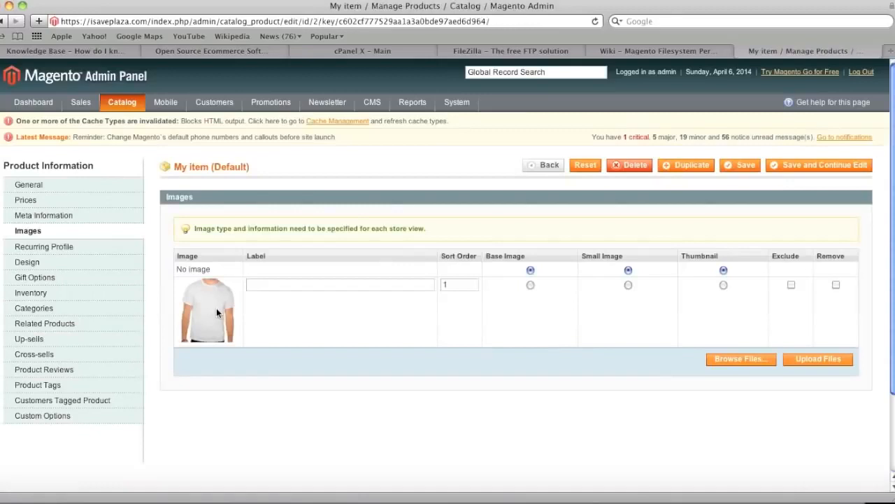